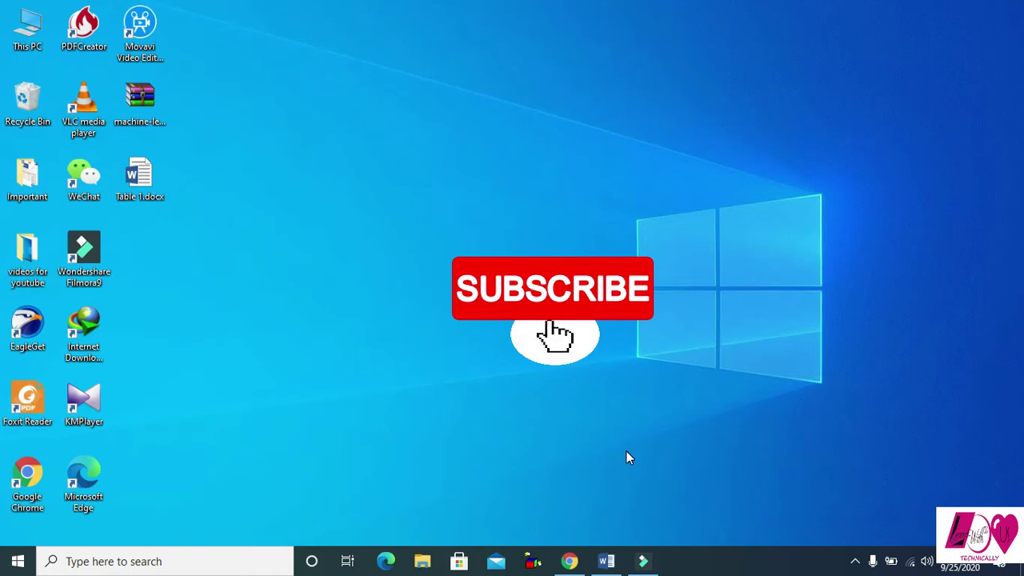
Restore the blank Document1 Word window from the taskbar
click(605, 562)
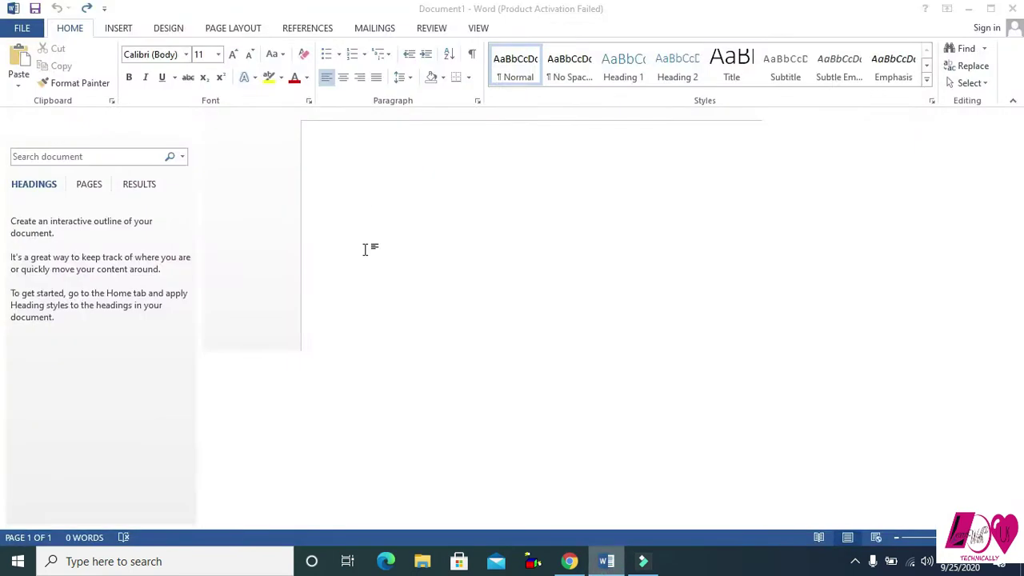
Open and dismiss the Online Pictures search, then show the Shapes gallery
click(123, 35)
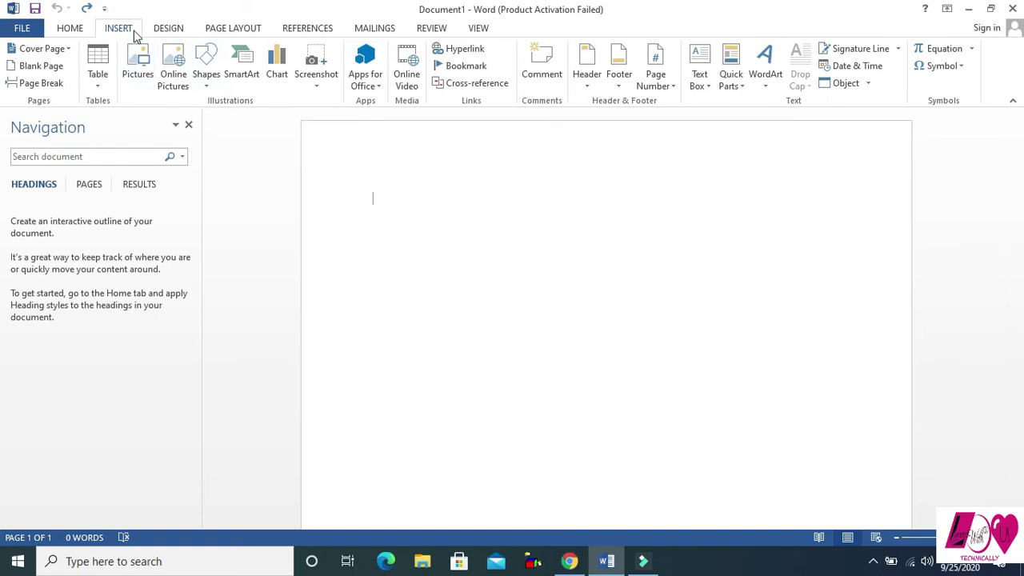
click(176, 66)
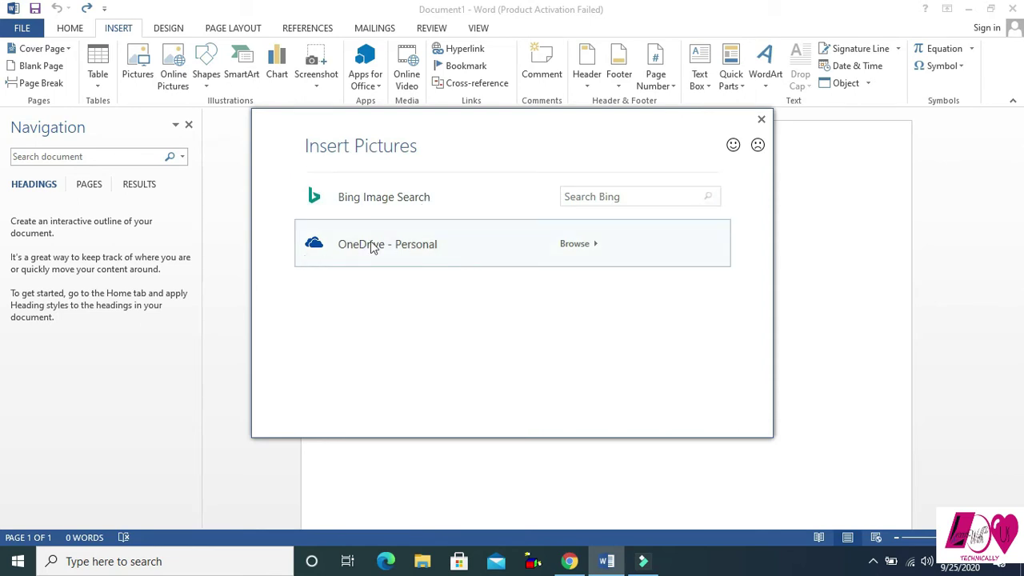
click(763, 121)
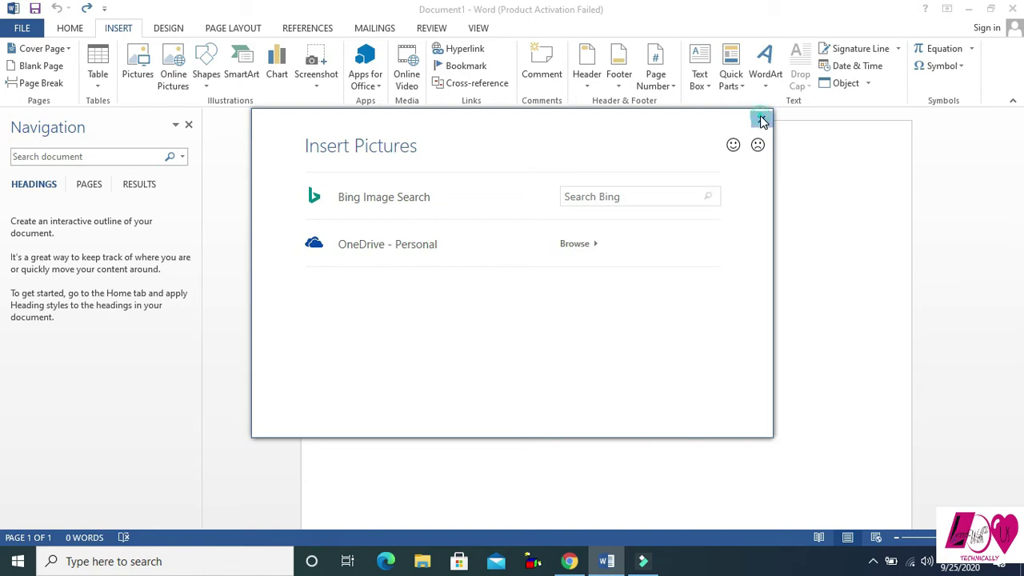
click(207, 90)
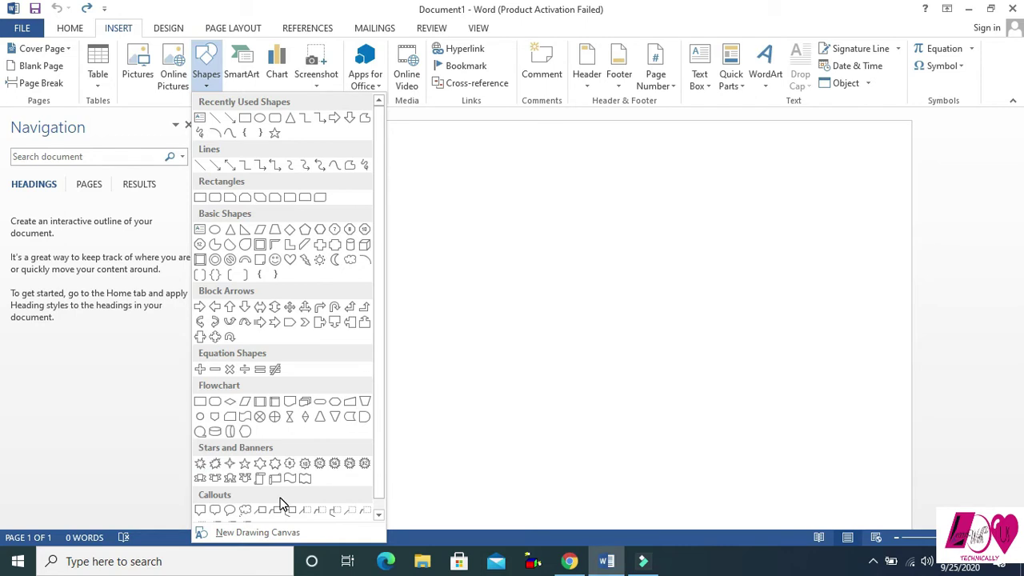
Draw a rectangle about 3.23" wide by 1.99" tall on the page
click(244, 119)
mouse_move(525, 232)
mouse_down()
mouse_move(683, 283)
mouse_move(754, 357)
mouse_move(757, 376)
mouse_up()
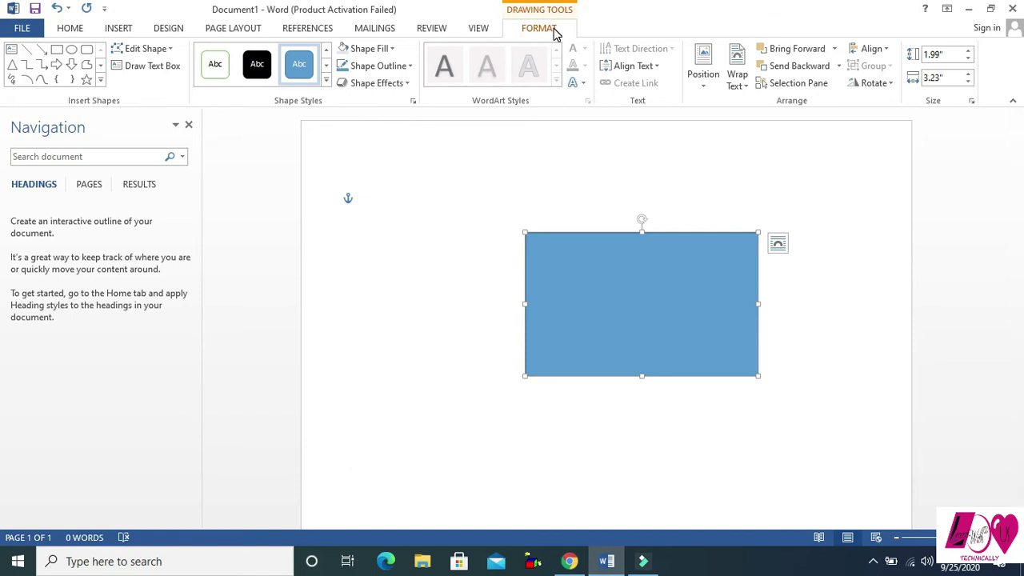
Draw an oval below the rectangle and stretch it taller
click(122, 30)
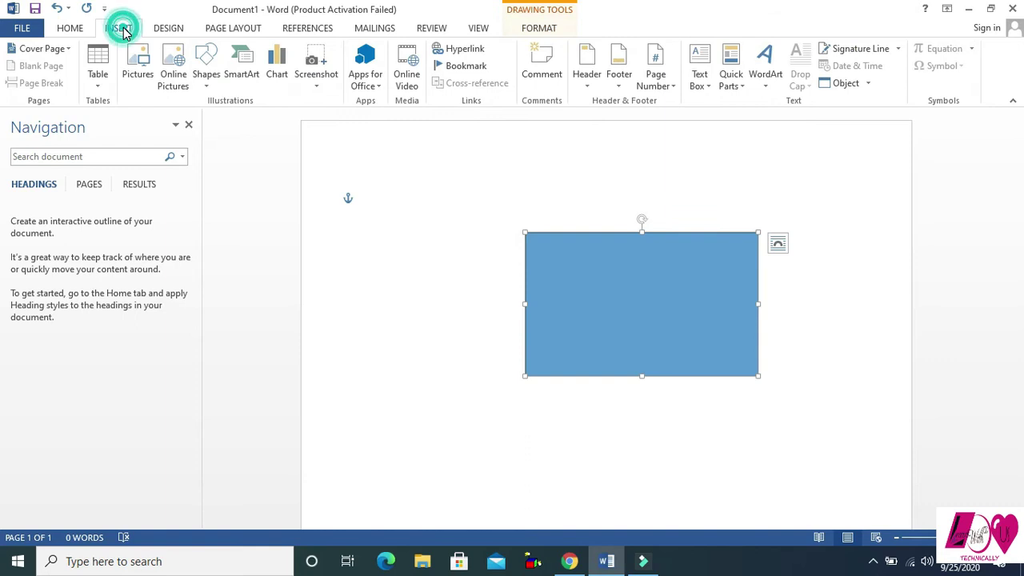
click(206, 80)
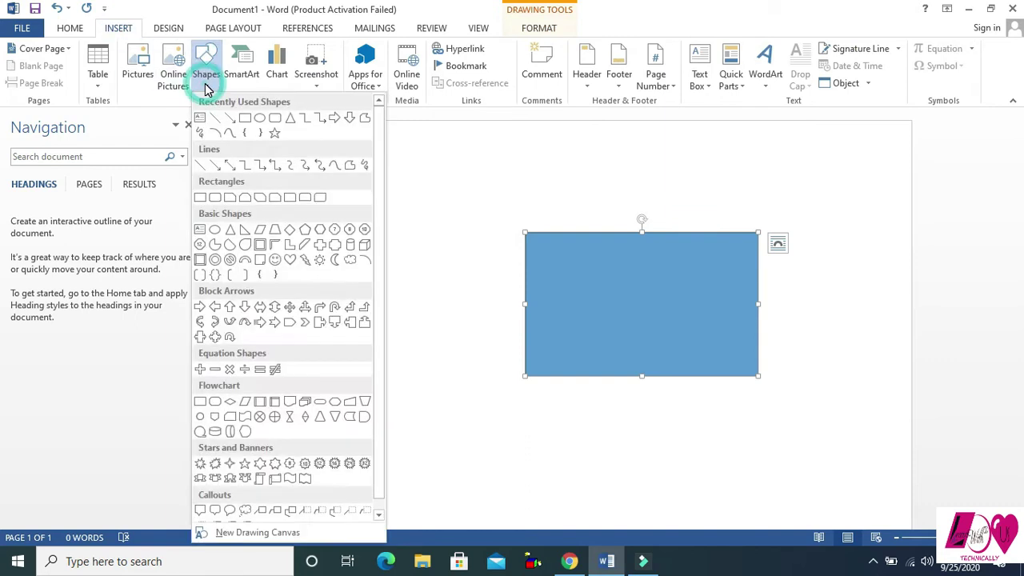
click(258, 116)
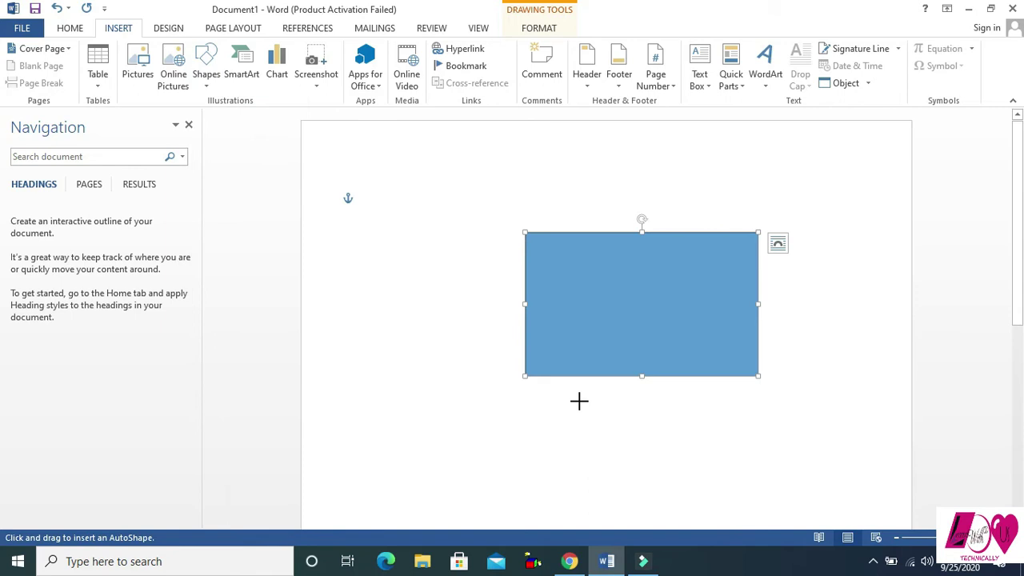
drag(562, 391, 735, 520)
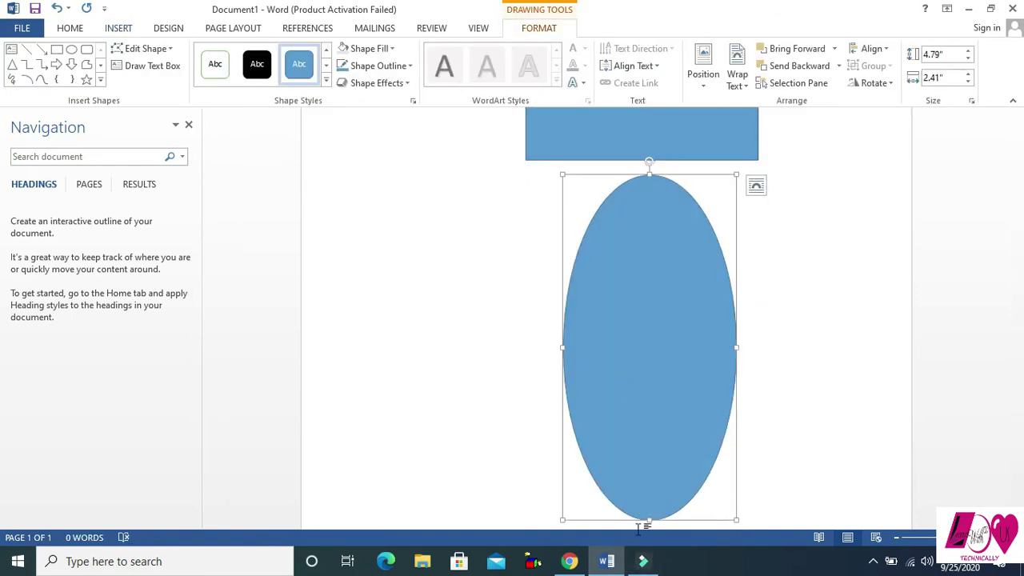
drag(649, 520, 671, 298)
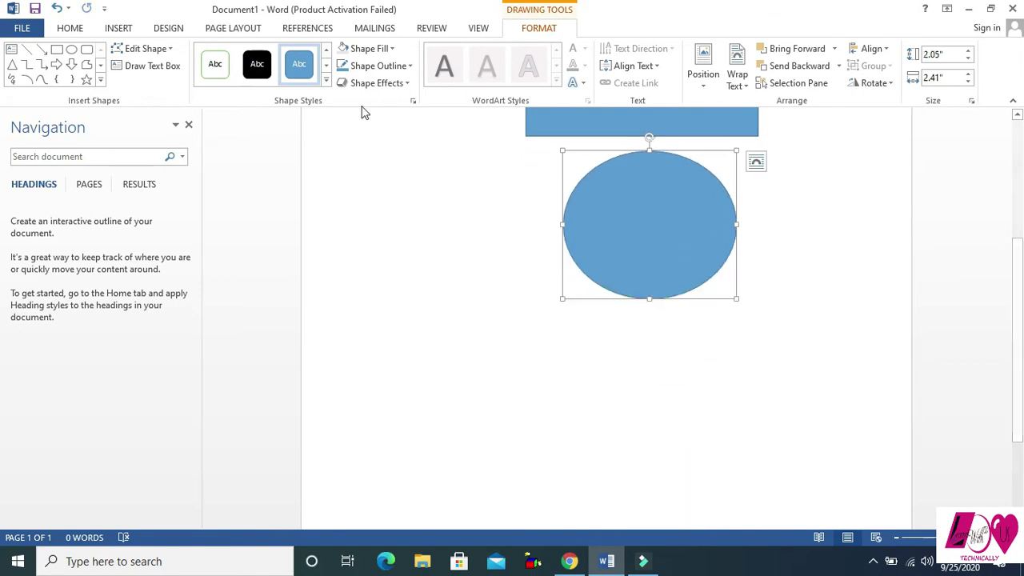
Draw a right block arrow left of the oval and nudge it up and left
click(124, 30)
click(205, 85)
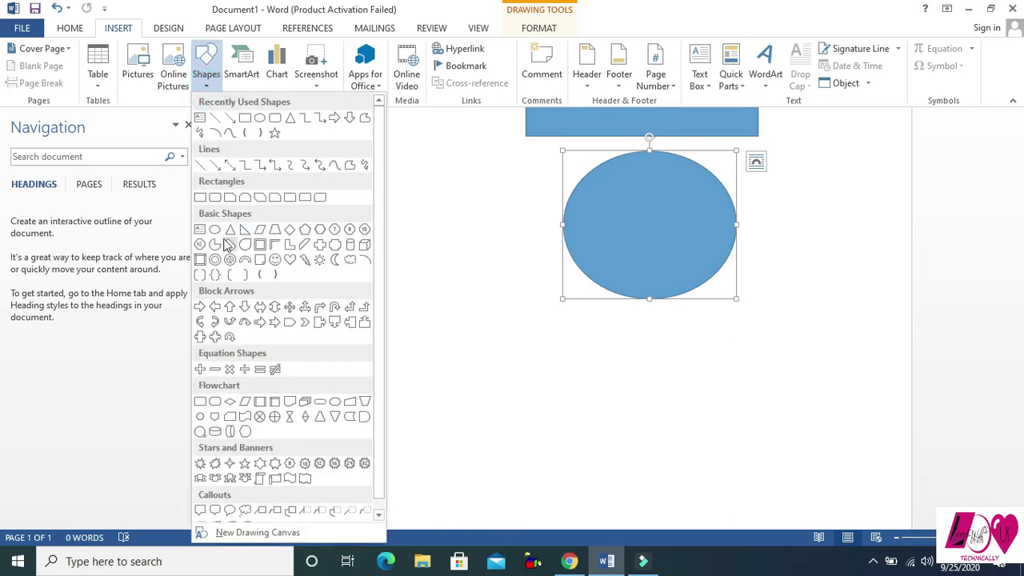
click(205, 307)
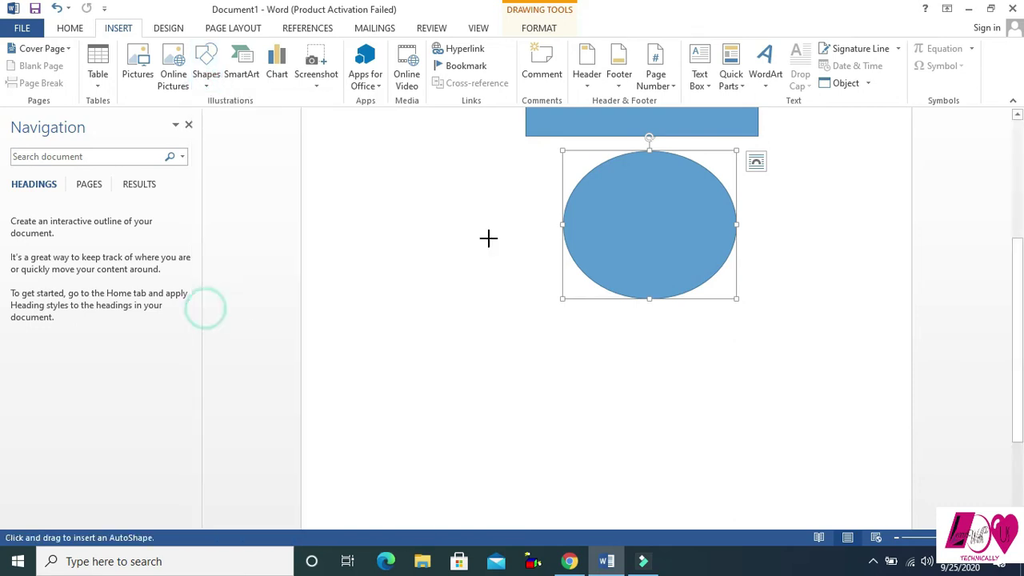
mouse_move(464, 210)
mouse_down()
mouse_move(584, 285)
mouse_move(556, 280)
mouse_up()
drag(517, 246, 491, 232)
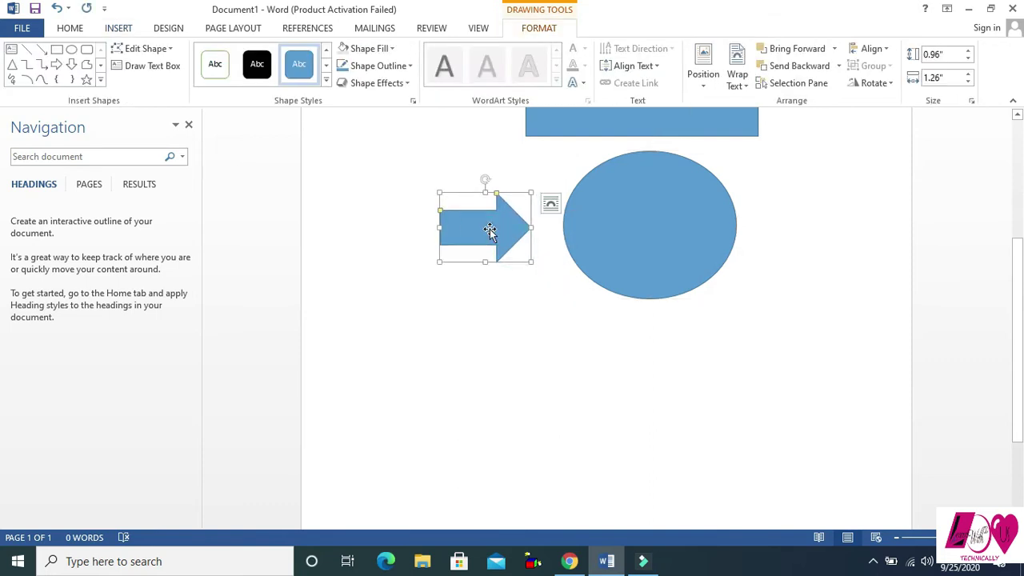
Draw a 5-point star to the right of the oval
click(118, 28)
click(214, 82)
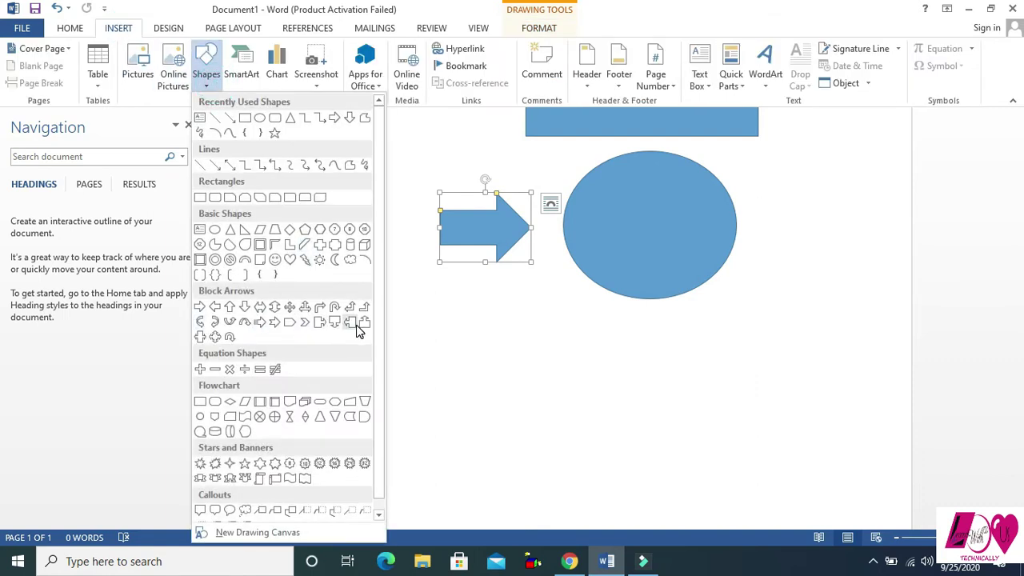
click(244, 464)
drag(767, 225, 864, 302)
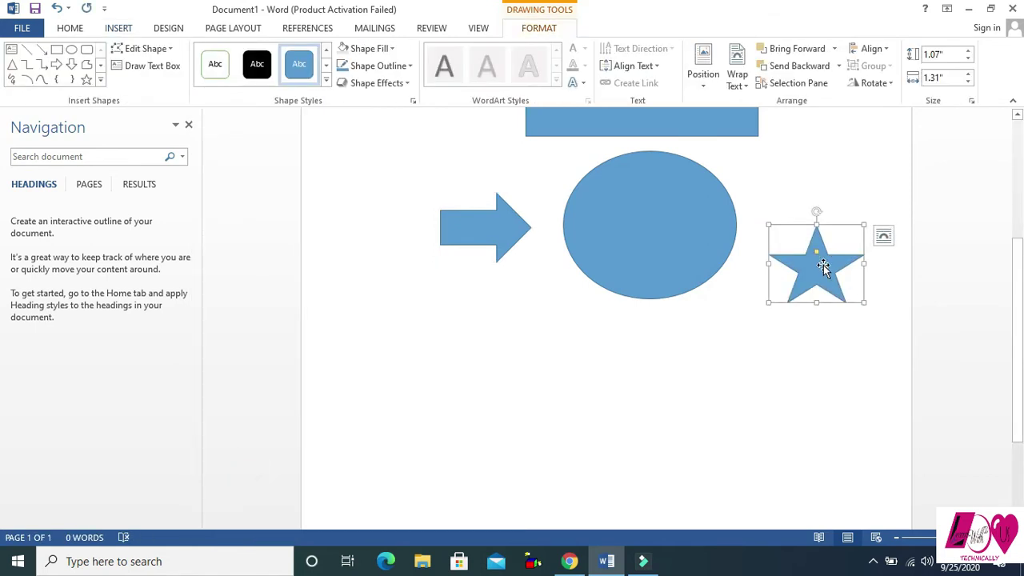
drag(1014, 285, 1020, 184)
click(647, 247)
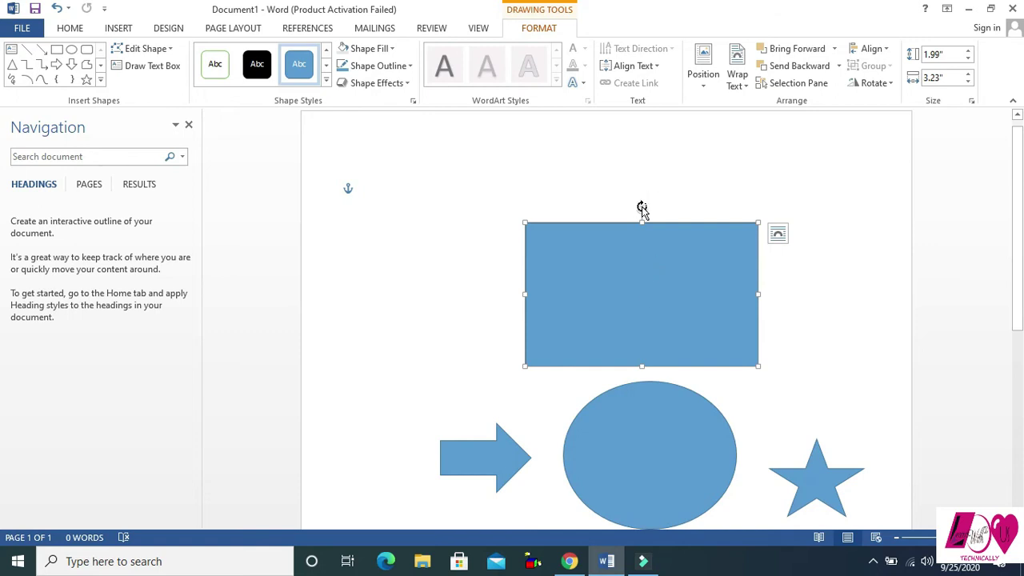
Rotate the top rectangle and resize it from its corner, left and top edges
mouse_move(642, 208)
mouse_down()
mouse_move(679, 208)
mouse_move(744, 270)
mouse_move(736, 299)
mouse_move(743, 281)
mouse_move(692, 217)
mouse_move(642, 192)
mouse_up()
drag(526, 223, 547, 234)
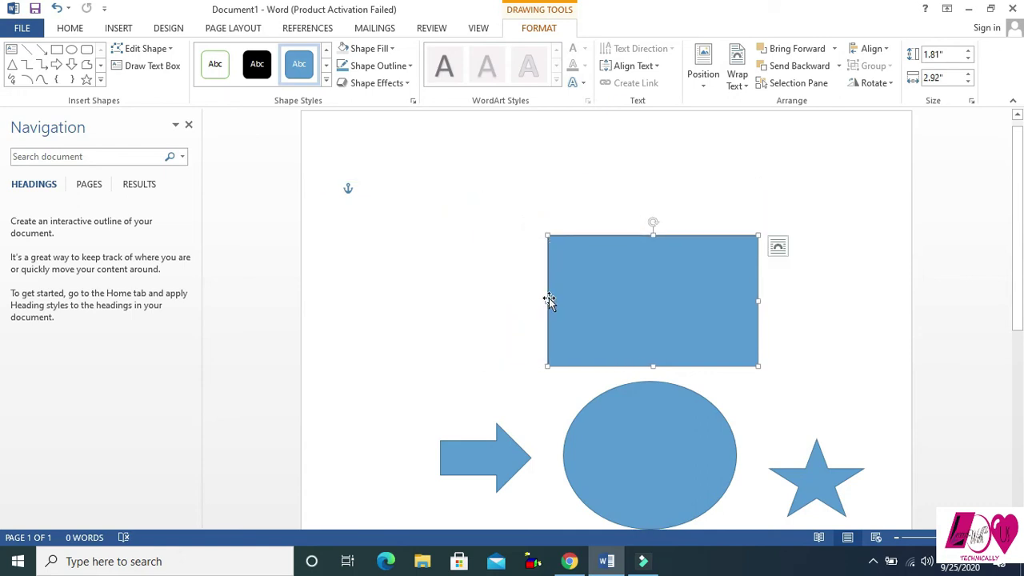
drag(547, 302, 525, 304)
mouse_move(643, 233)
mouse_down()
mouse_move(639, 173)
mouse_move(640, 228)
mouse_up()
Lengthen the arrow, make it thinner and move its arrowhead start further left
click(493, 446)
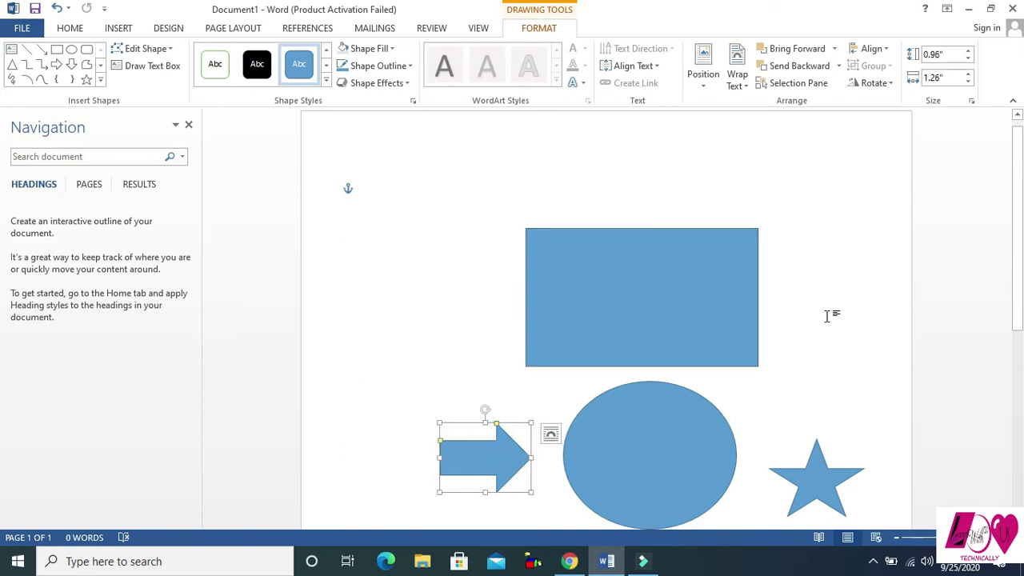
scroll(1019, 240, down, 4)
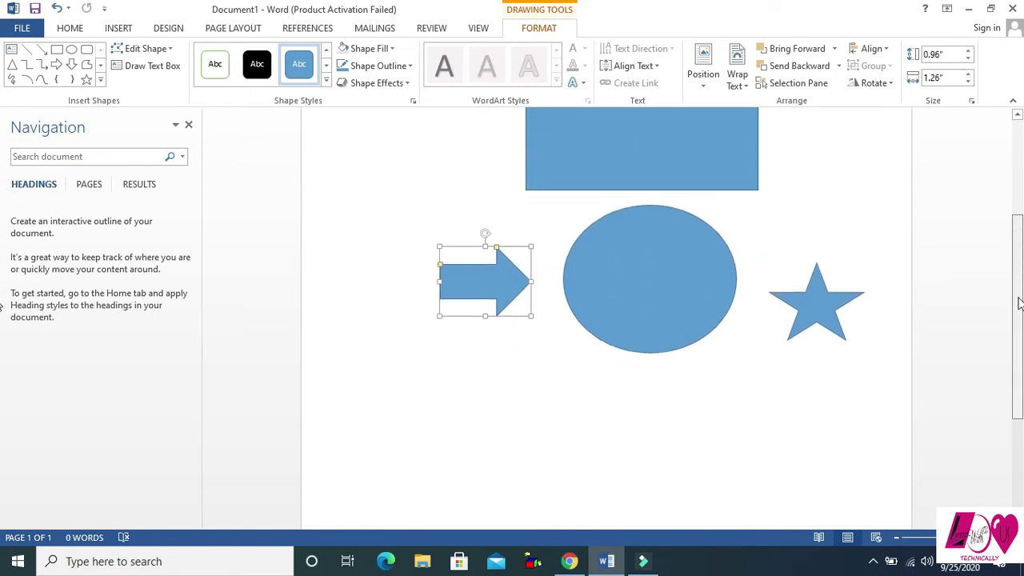
mouse_move(532, 273)
mouse_down()
mouse_move(557, 273)
mouse_move(533, 273)
mouse_up()
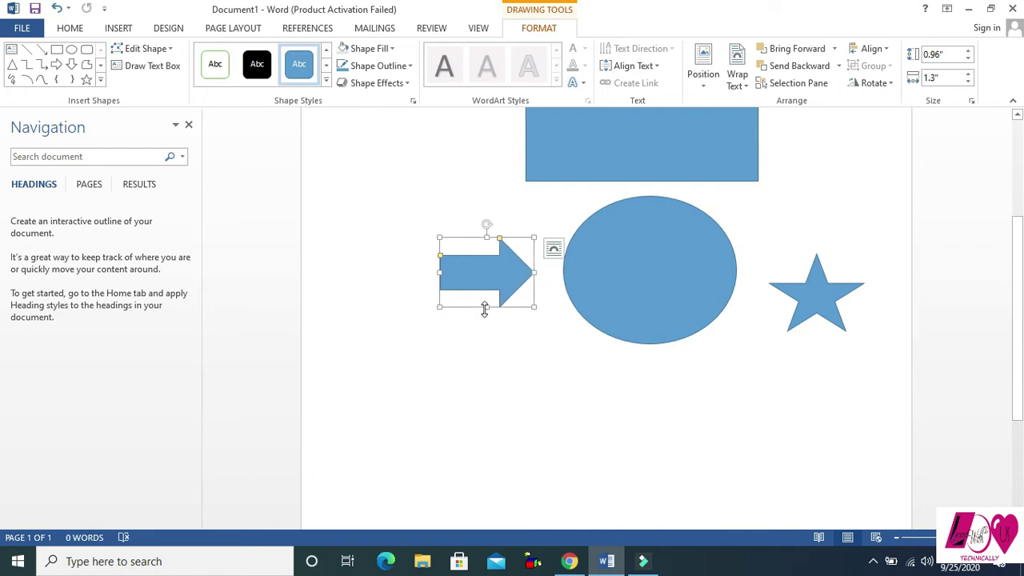
drag(486, 307, 487, 290)
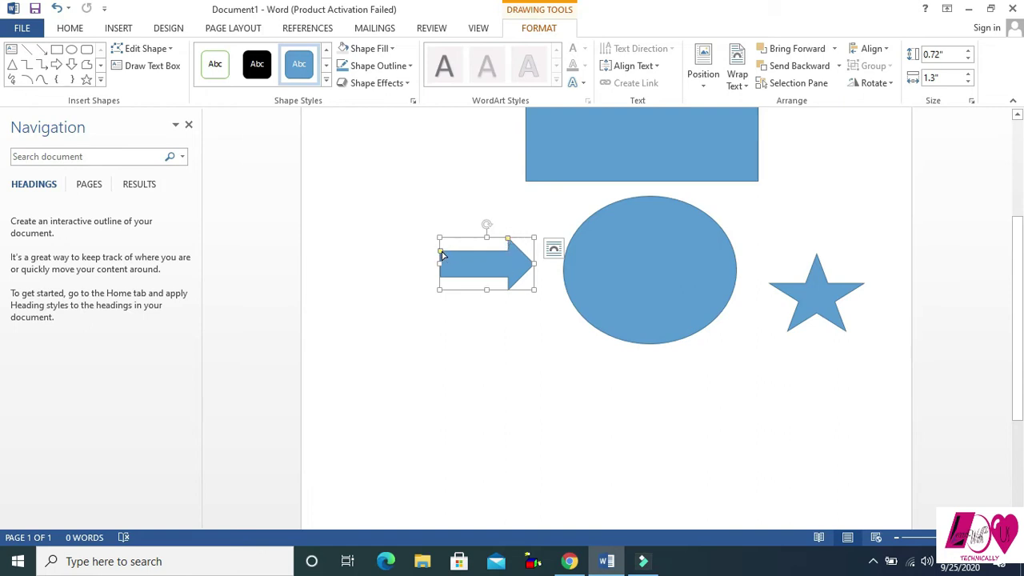
mouse_move(439, 251)
mouse_down()
mouse_move(443, 267)
mouse_move(441, 257)
mouse_up()
mouse_move(506, 240)
mouse_down()
mouse_move(476, 252)
mouse_move(512, 256)
mouse_up()
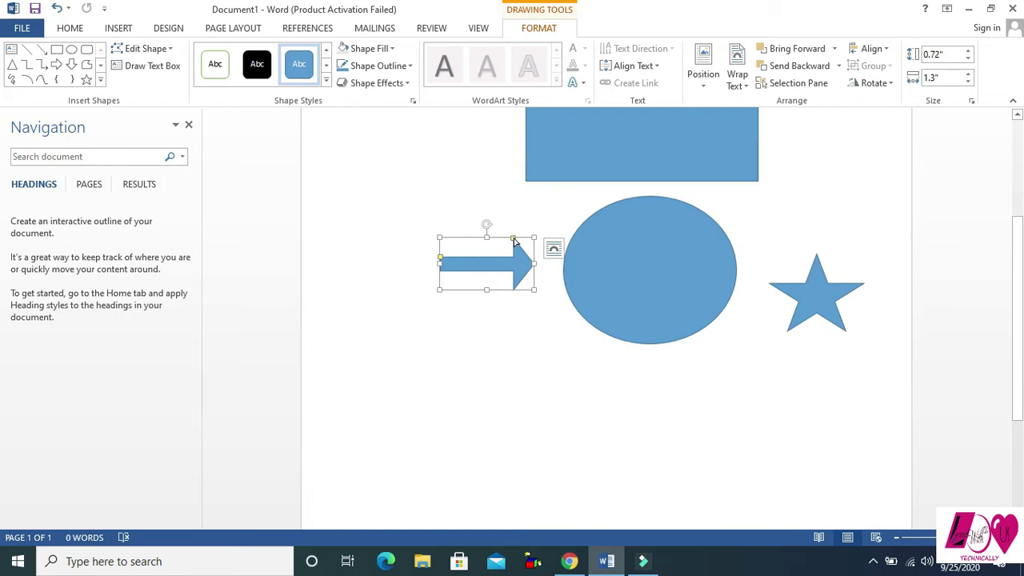
drag(514, 241, 512, 263)
click(441, 260)
Change the thickness of the star's points with its adjustment handle
click(694, 255)
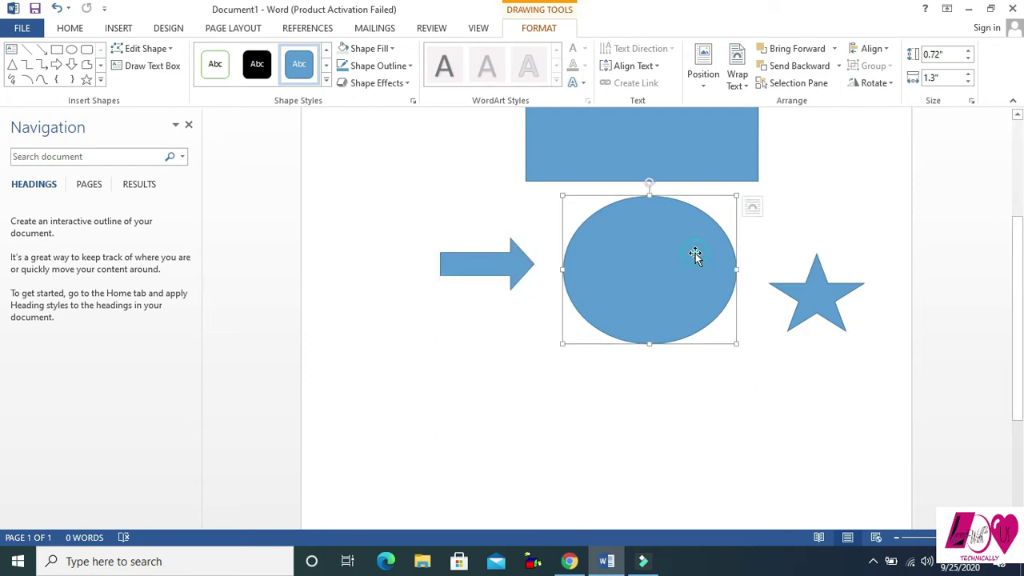
click(821, 298)
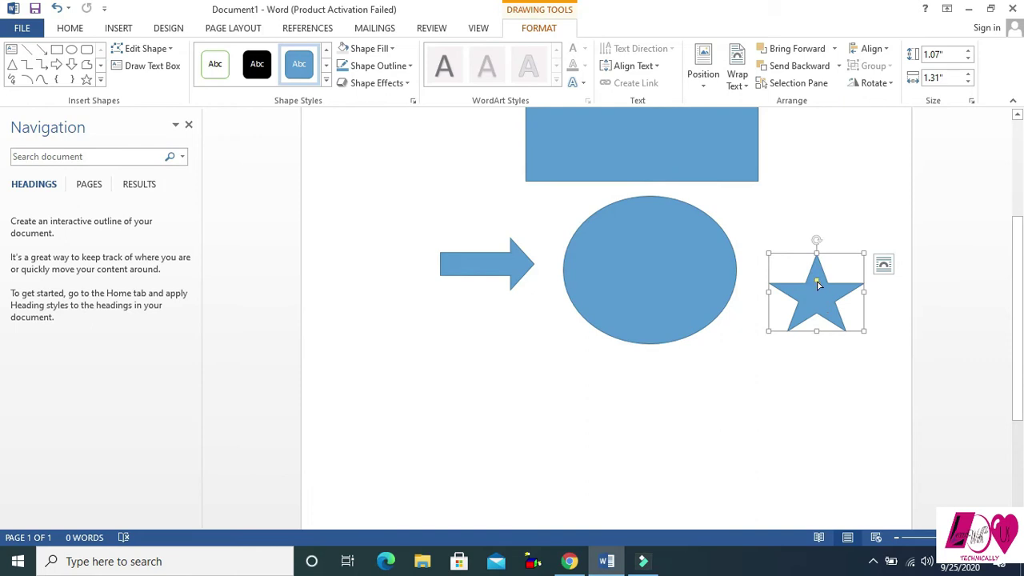
drag(817, 284, 818, 278)
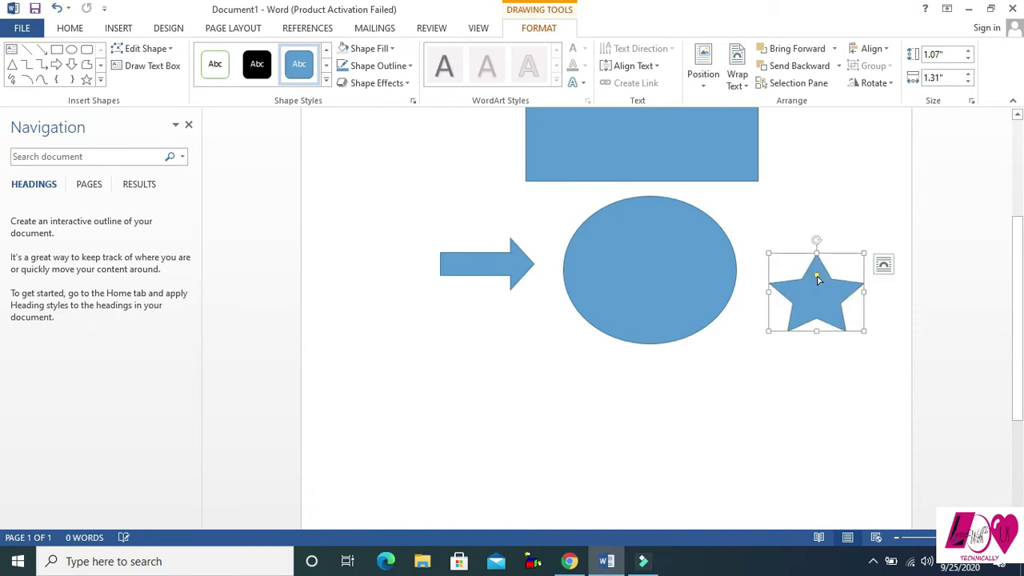
click(120, 28)
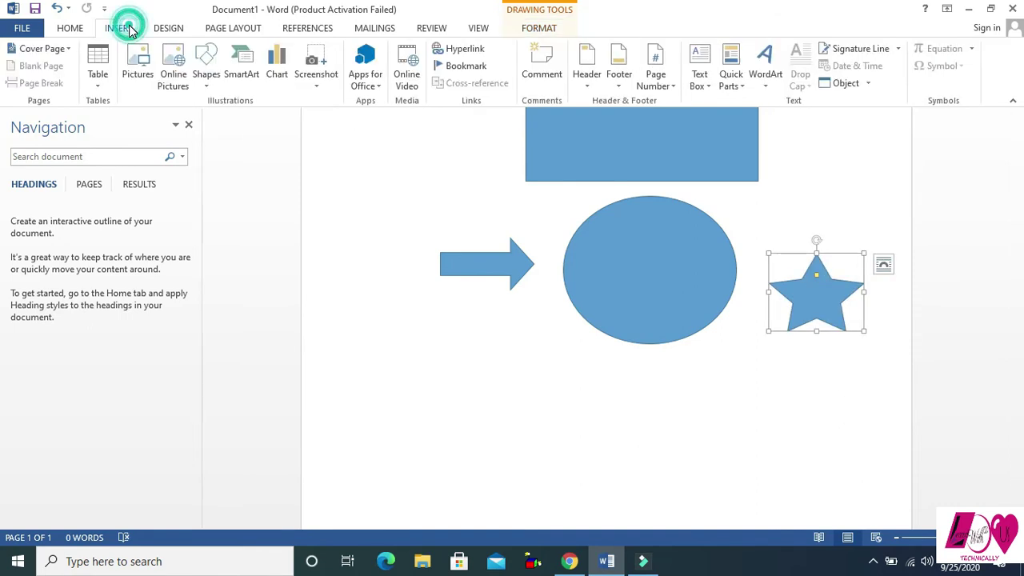
click(212, 84)
click(275, 118)
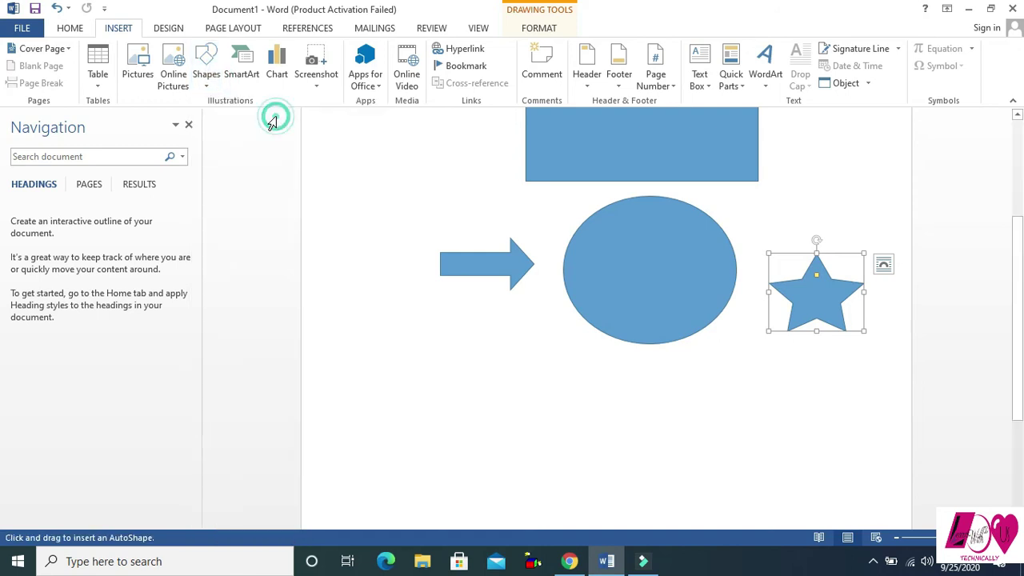
drag(400, 331, 622, 445)
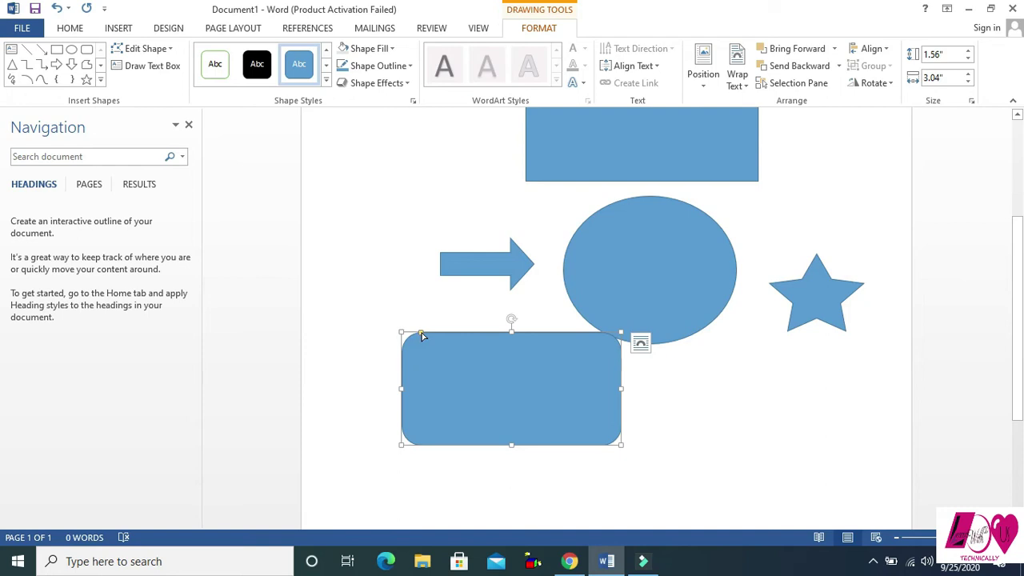
mouse_move(422, 333)
mouse_down()
mouse_move(483, 346)
mouse_move(407, 345)
mouse_move(448, 347)
mouse_move(431, 341)
mouse_up()
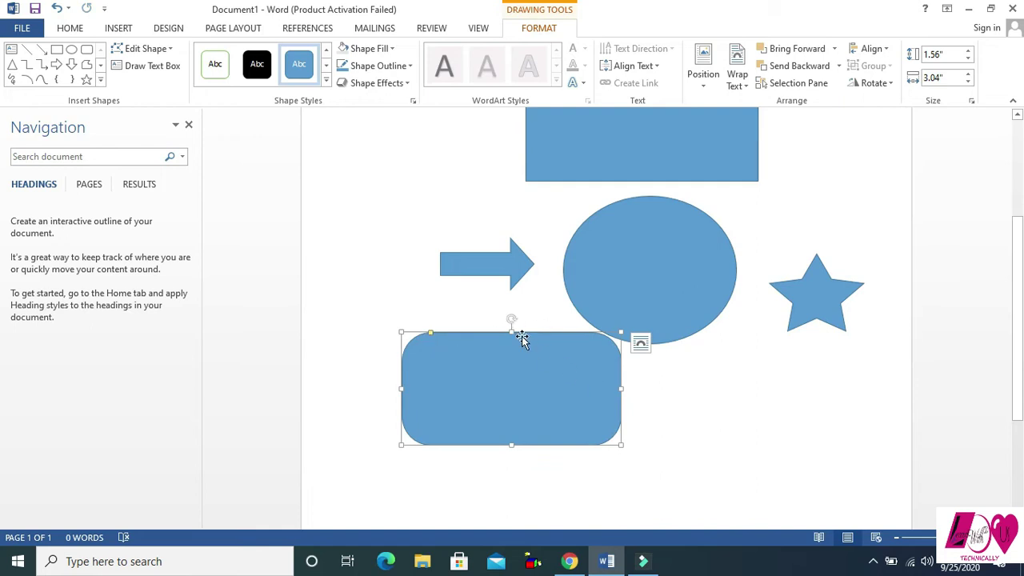
click(629, 146)
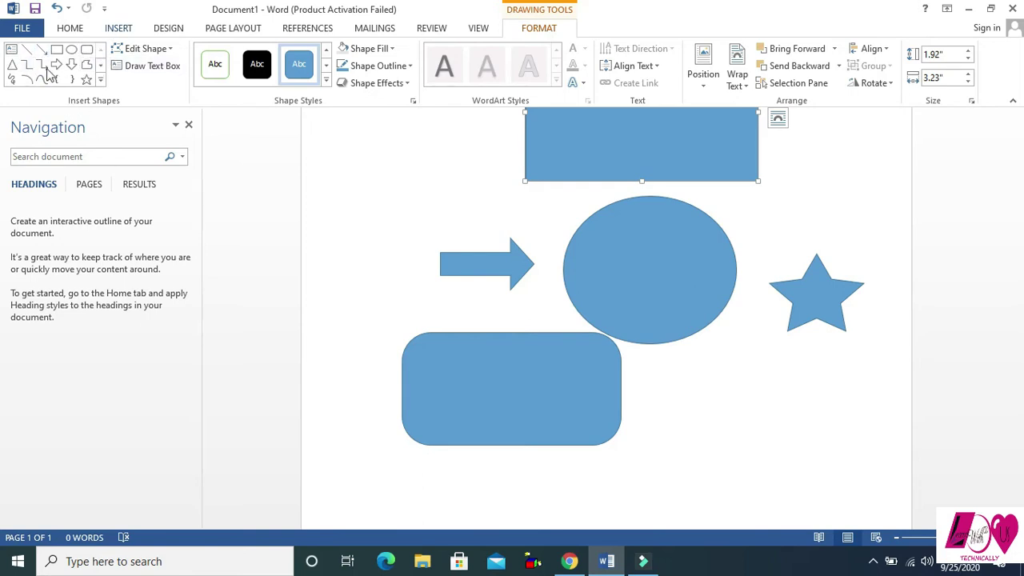
click(101, 81)
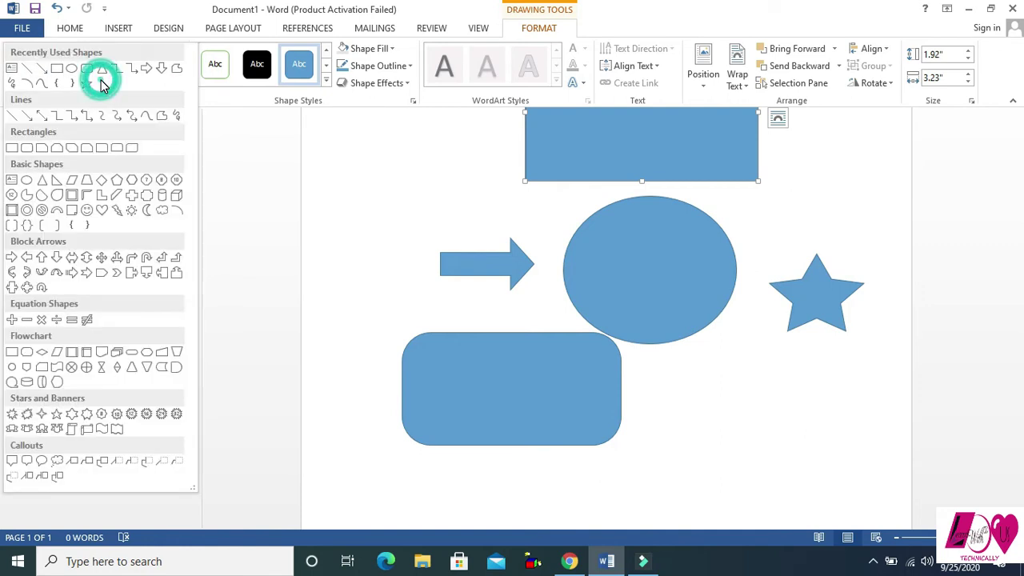
click(118, 29)
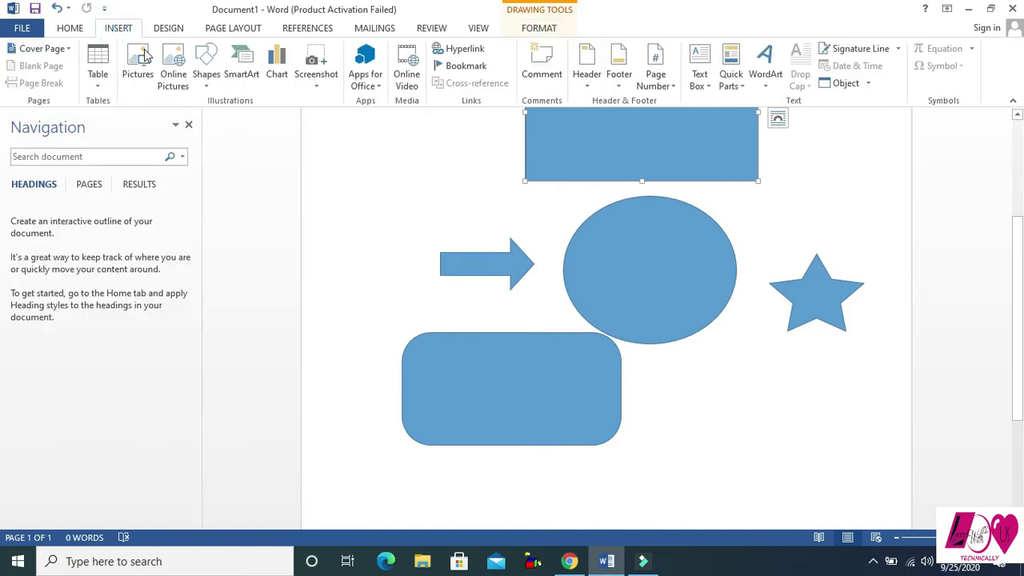
click(210, 80)
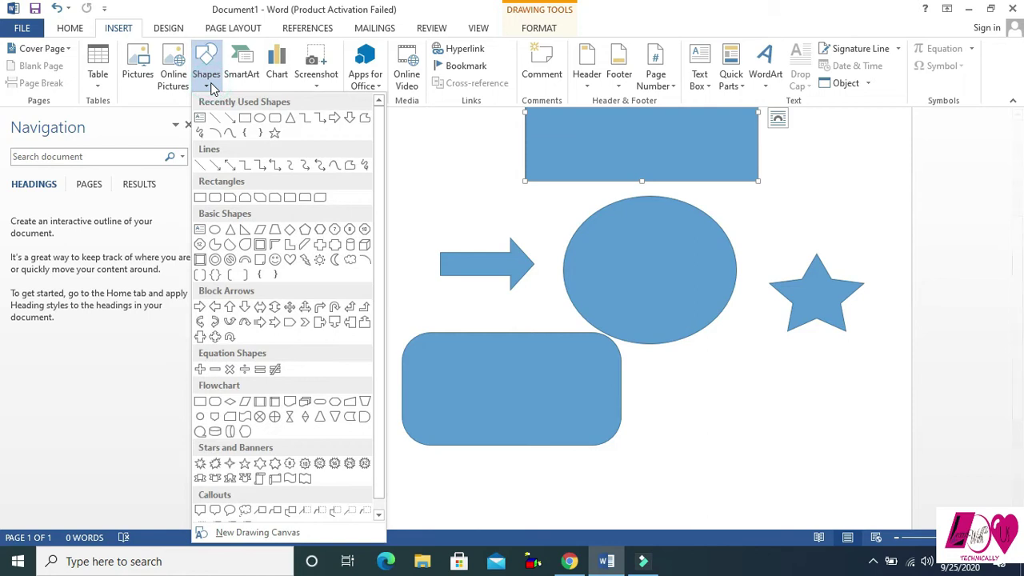
click(540, 29)
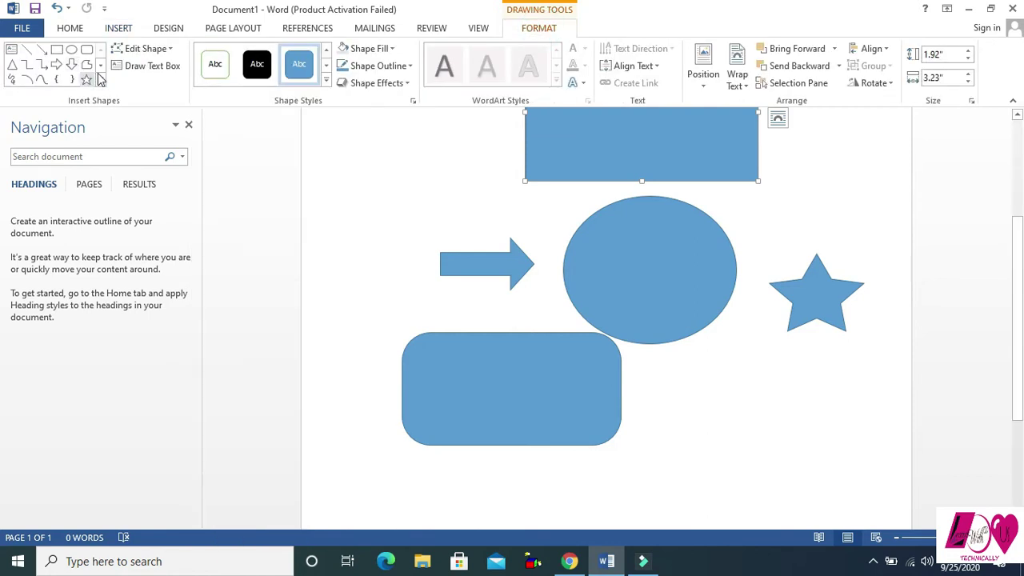
Use Edit Points to drag all four rectangle corners inward, making a roughly 1.13" by 2.37" trapezoid
click(171, 52)
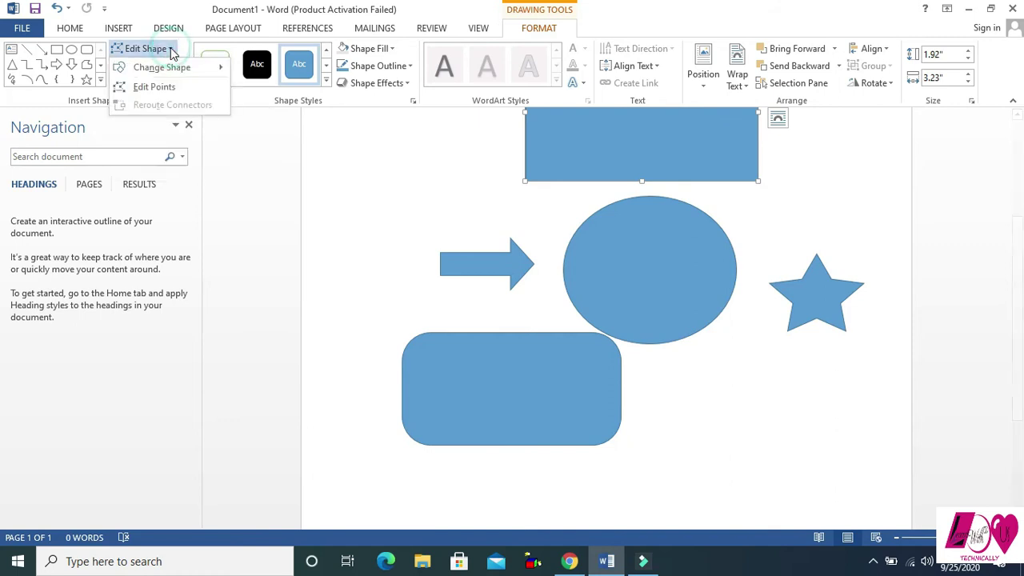
mouse_move(164, 76)
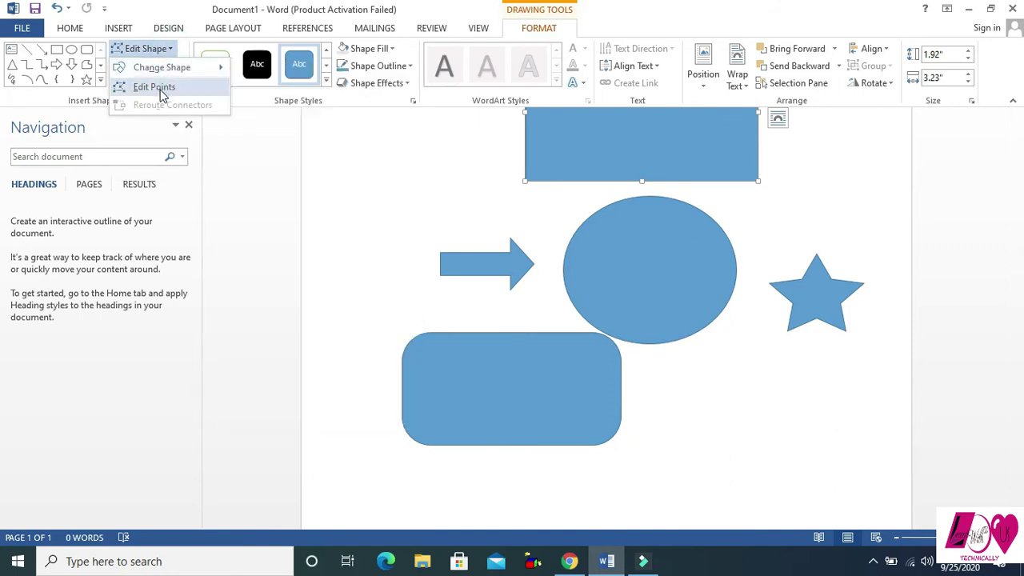
click(160, 90)
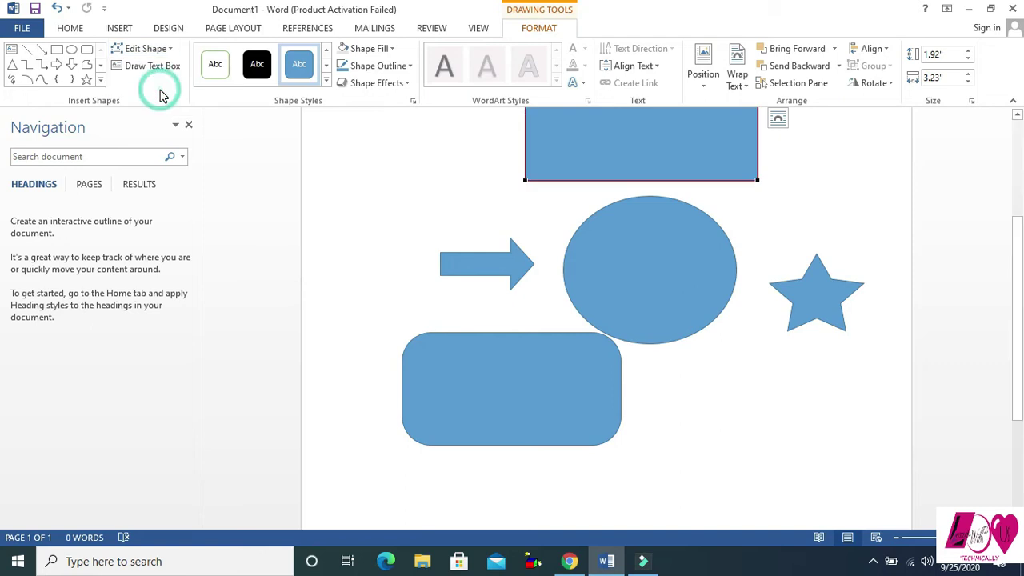
drag(1018, 260, 1018, 173)
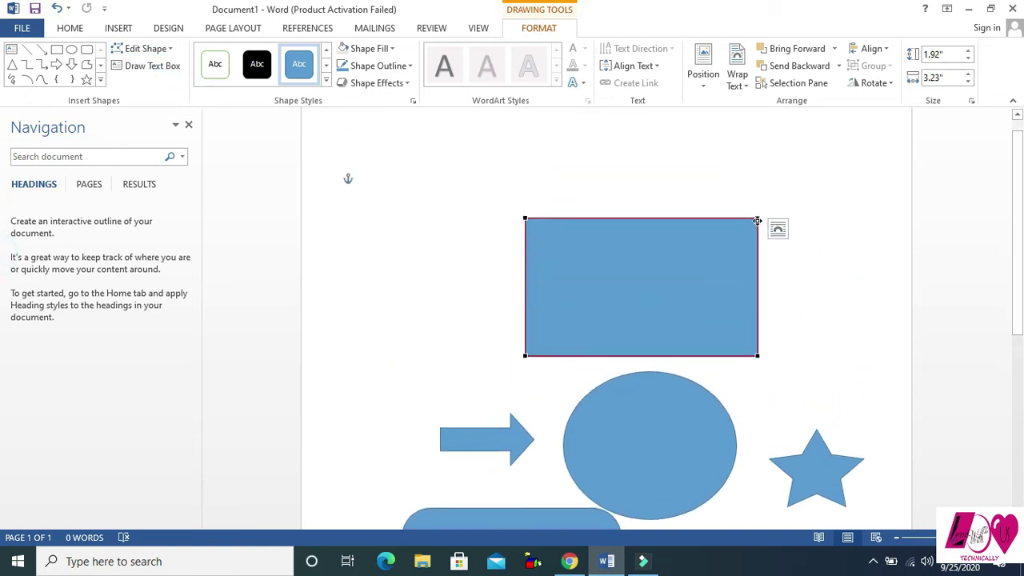
drag(757, 218, 713, 256)
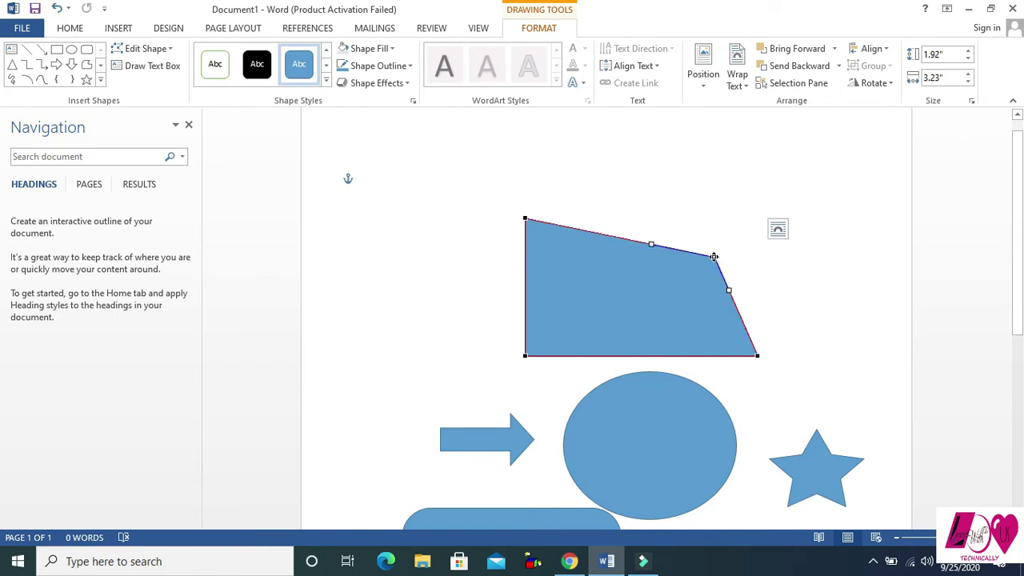
drag(525, 218, 543, 237)
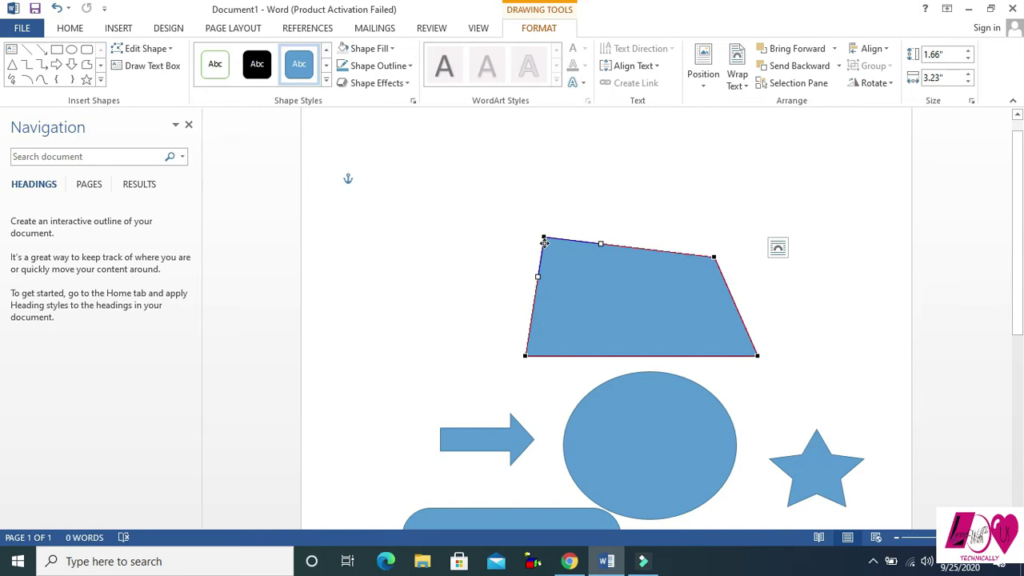
drag(528, 355, 570, 317)
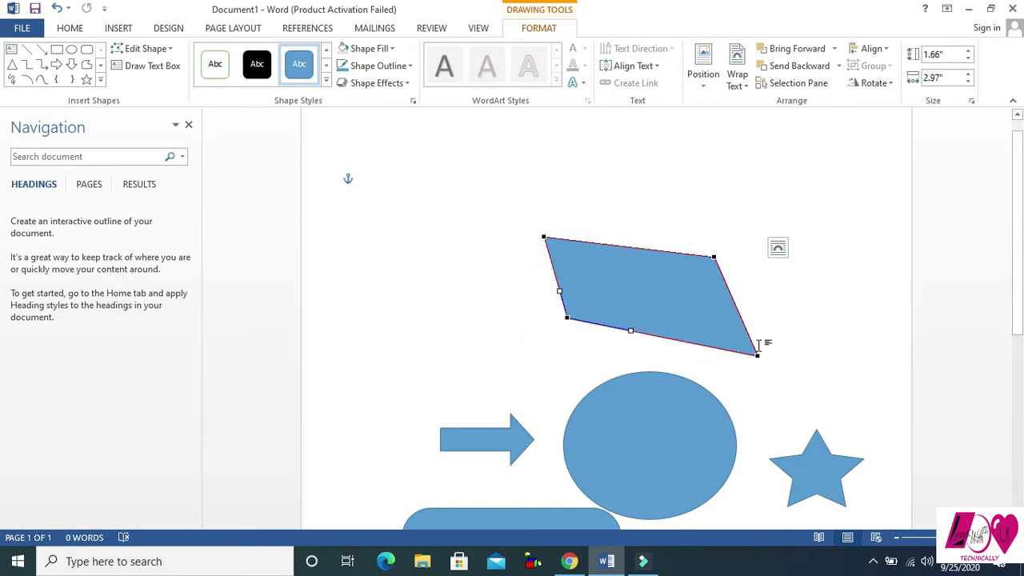
drag(759, 354, 709, 316)
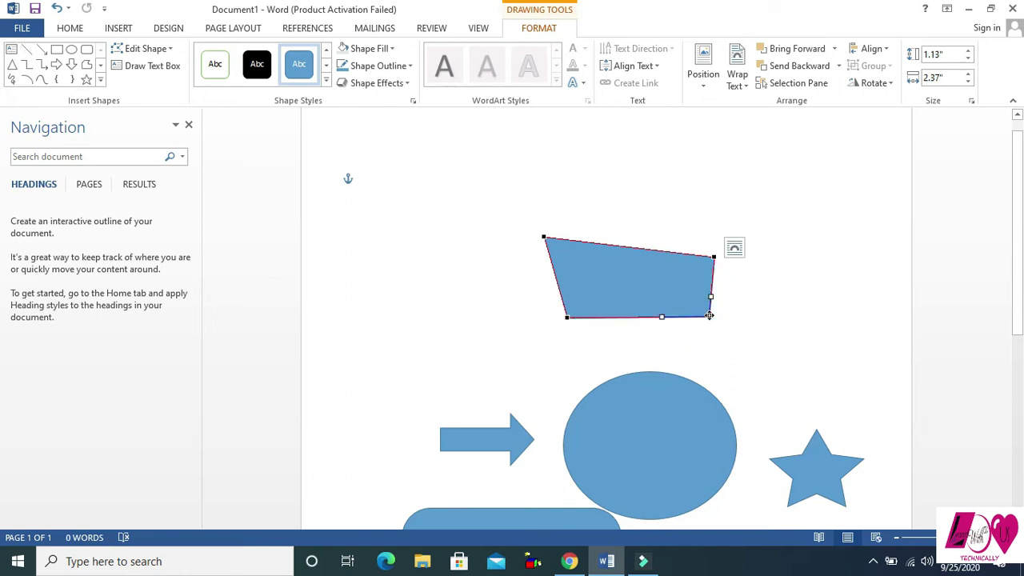
click(168, 51)
mouse_move(158, 72)
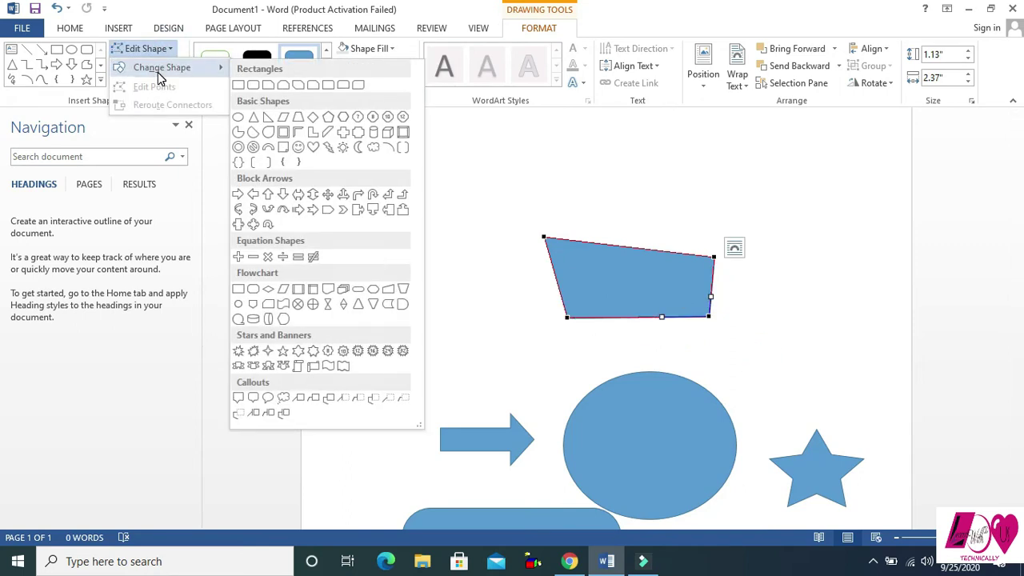
click(146, 51)
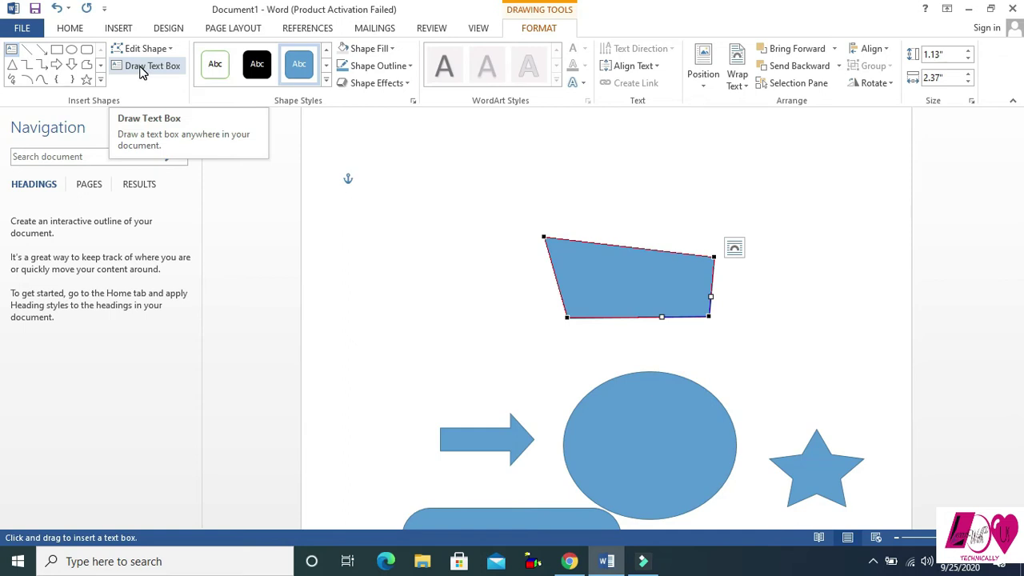
Draw a text box above the quadrilateral containing 'This is a text box'
click(179, 70)
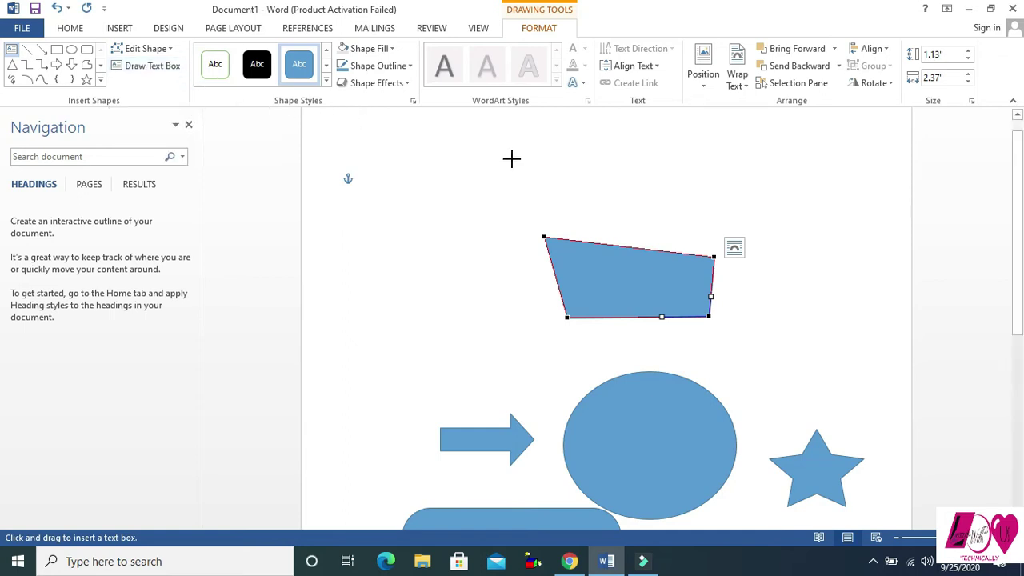
drag(512, 158, 674, 202)
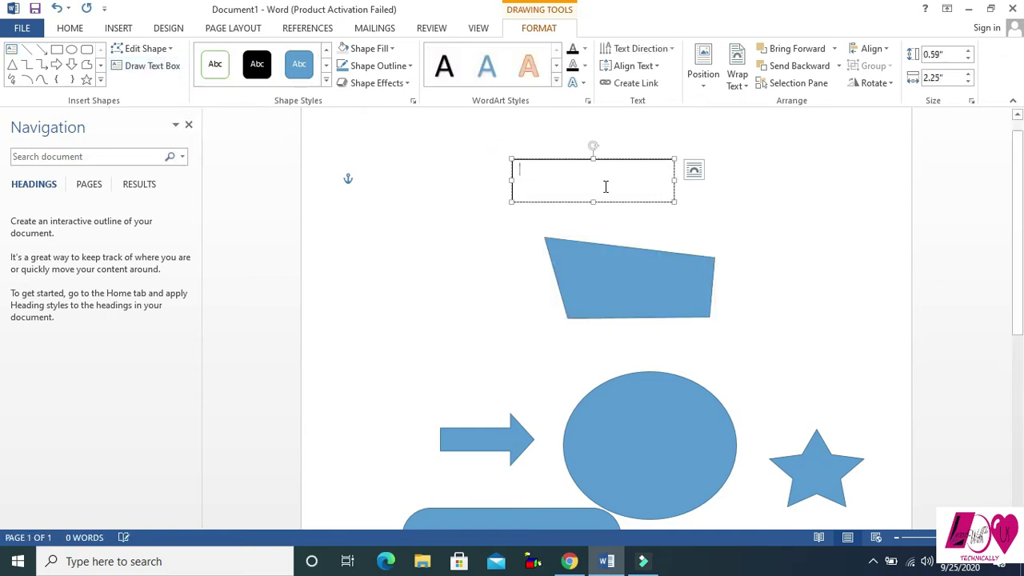
text(This is a text box)
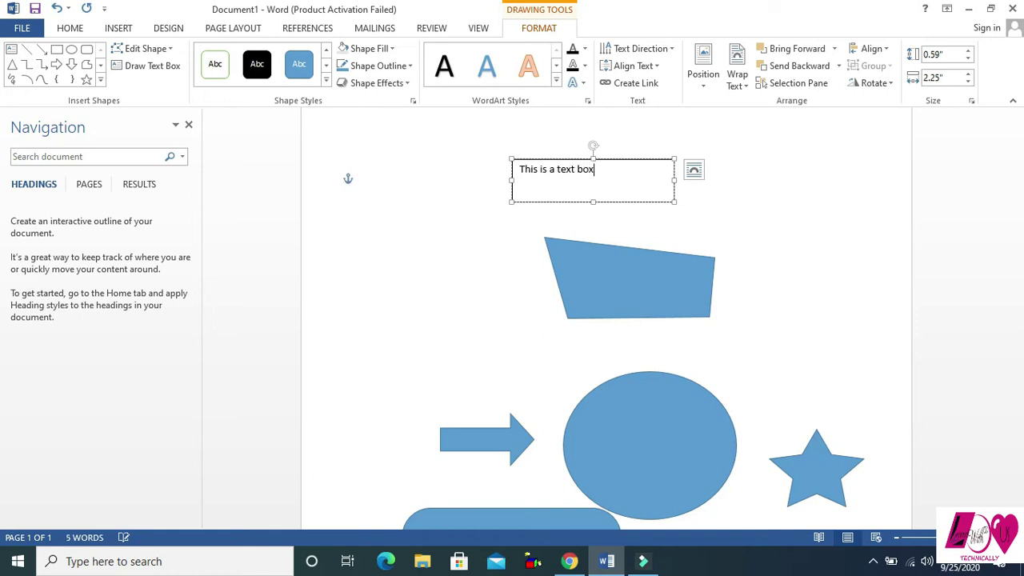
key(Return)
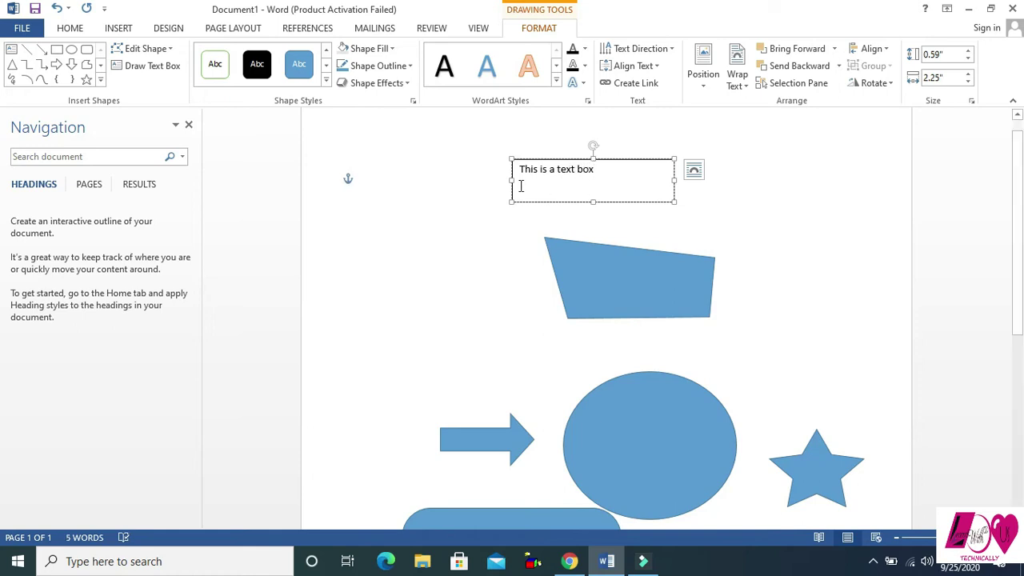
click(650, 273)
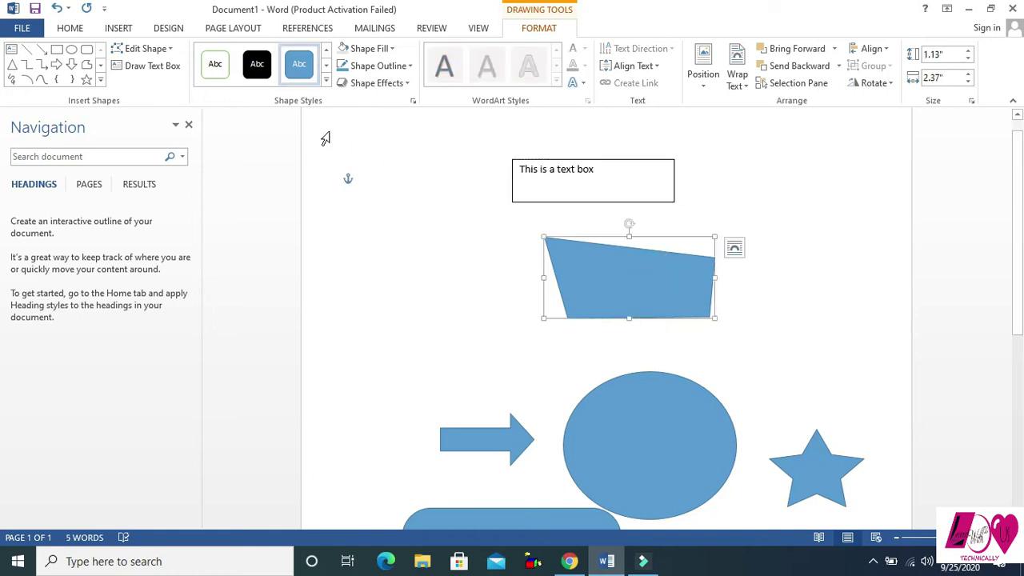
Apply the light green preset from the expanded Shape Styles gallery to the quadrilateral
click(327, 83)
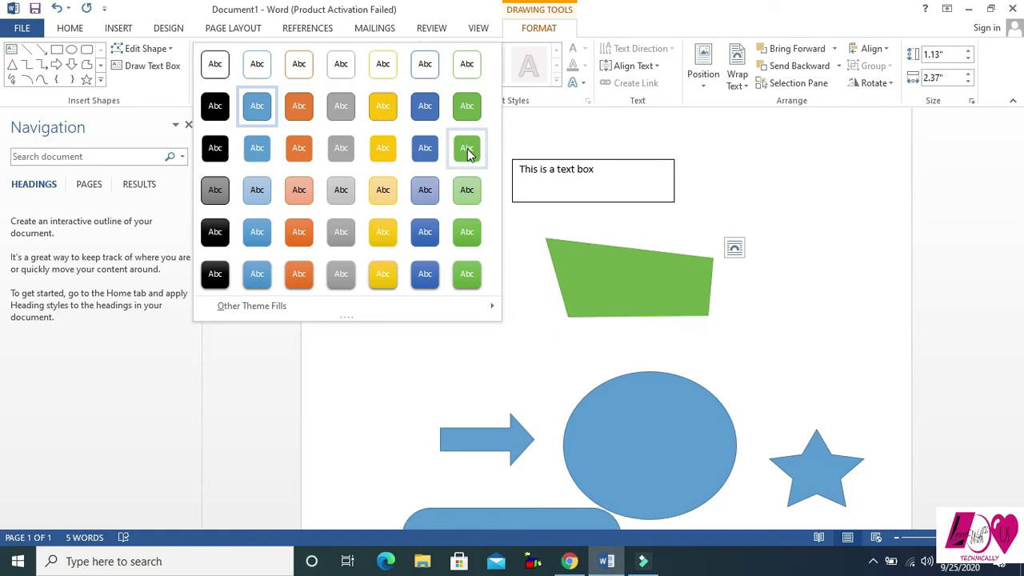
click(467, 190)
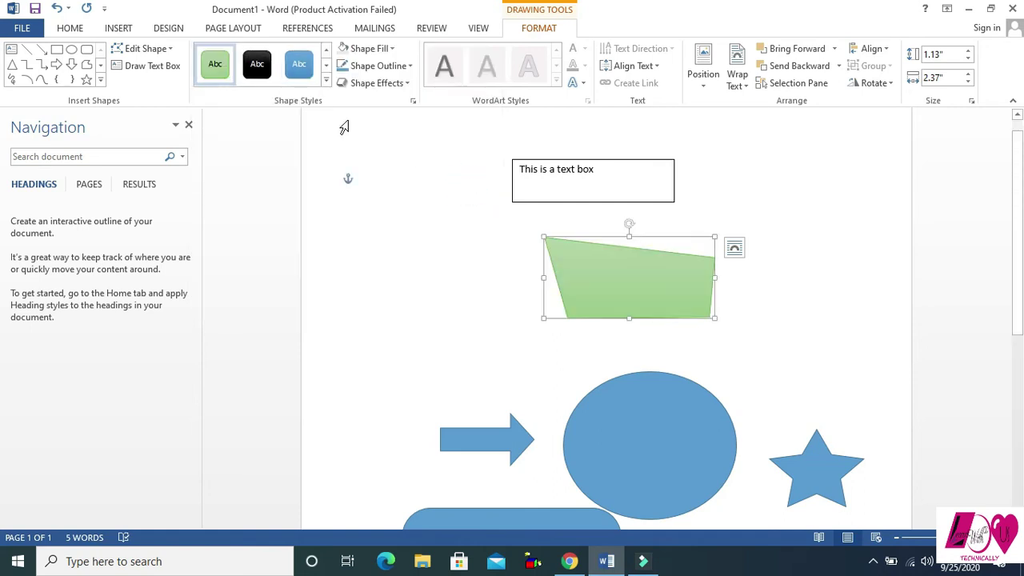
click(392, 48)
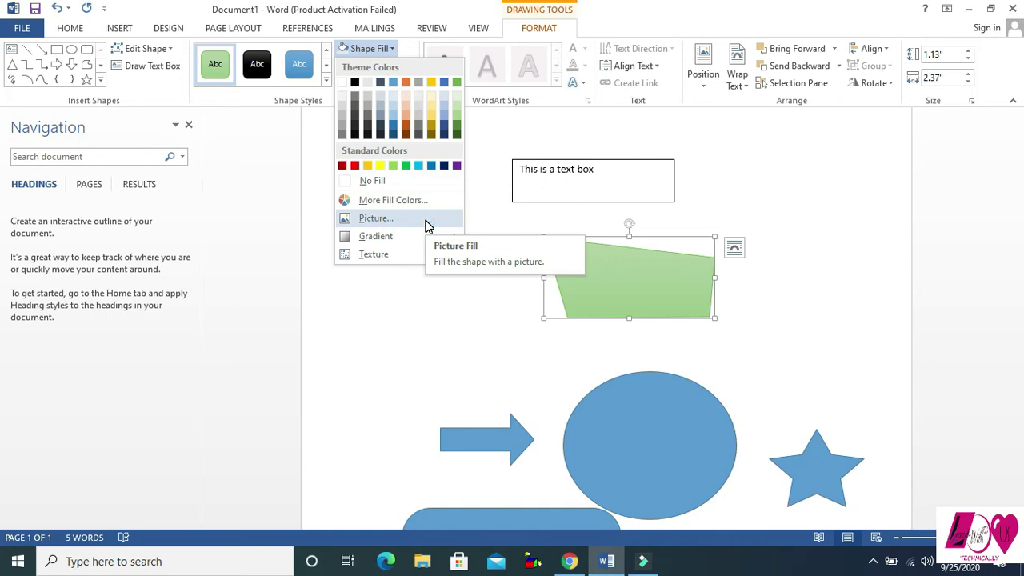
click(405, 221)
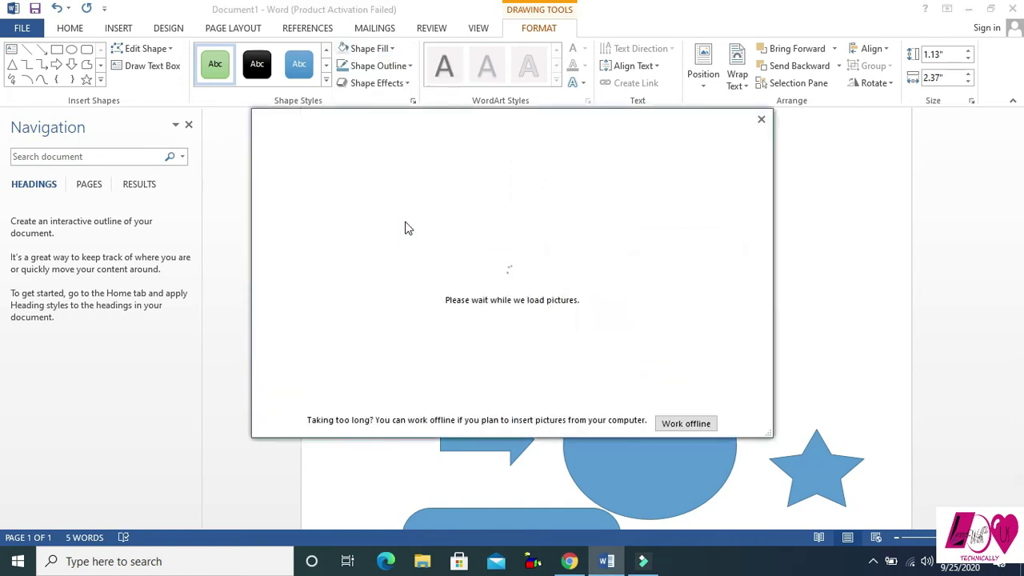
click(686, 423)
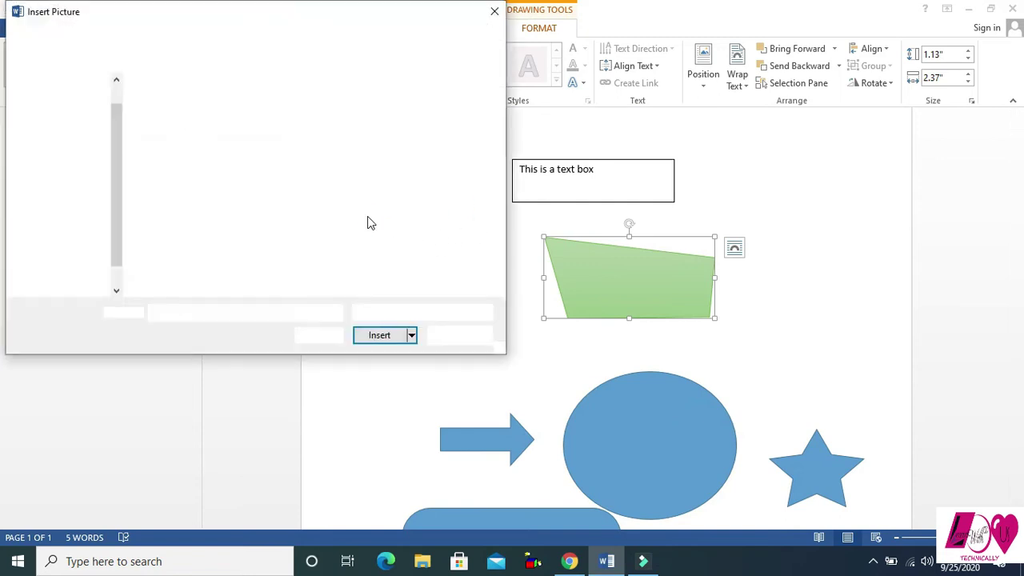
click(495, 11)
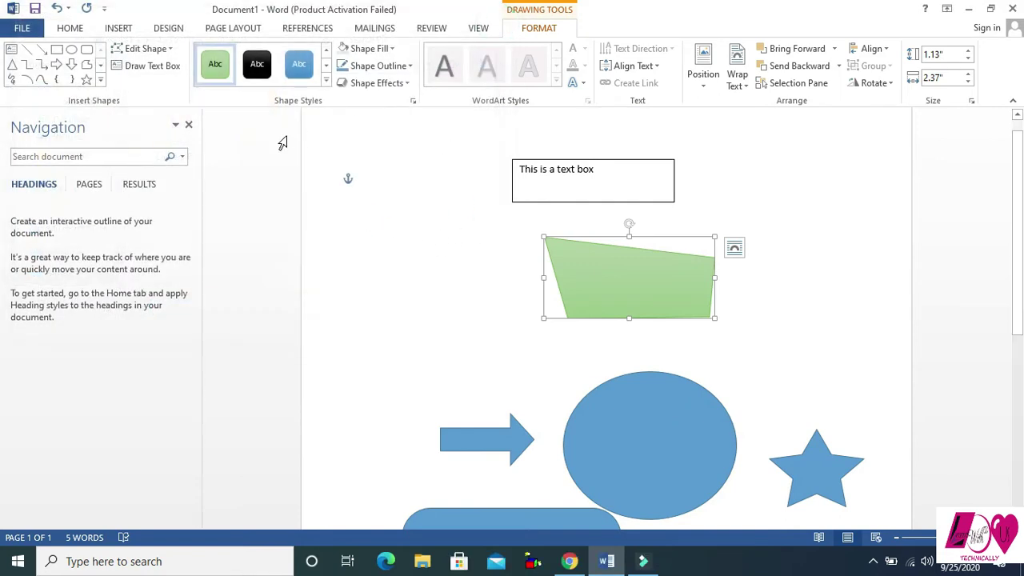
Fill the quadrilateral with the fish fossil texture
click(394, 49)
mouse_move(415, 237)
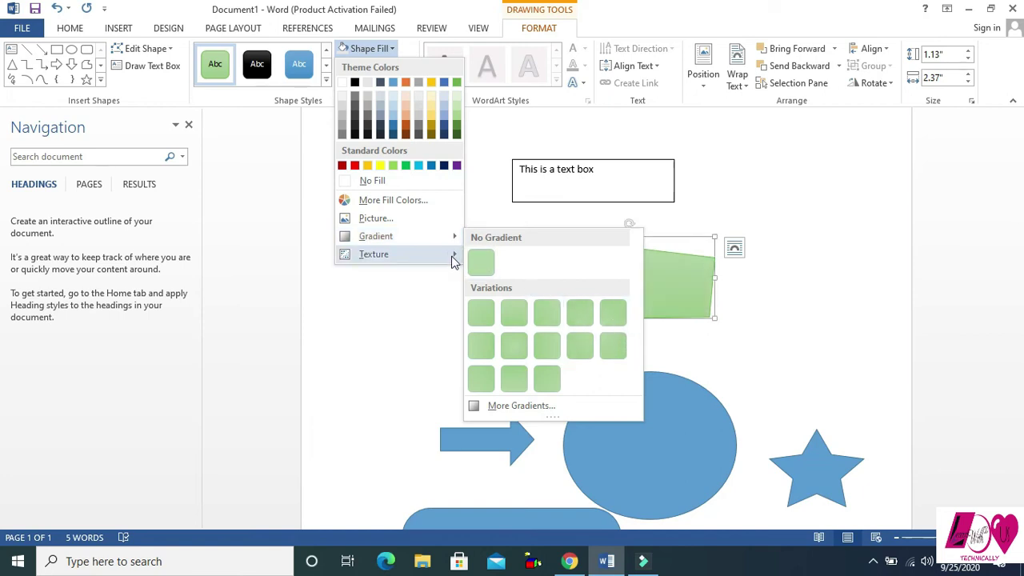
mouse_move(451, 260)
click(629, 226)
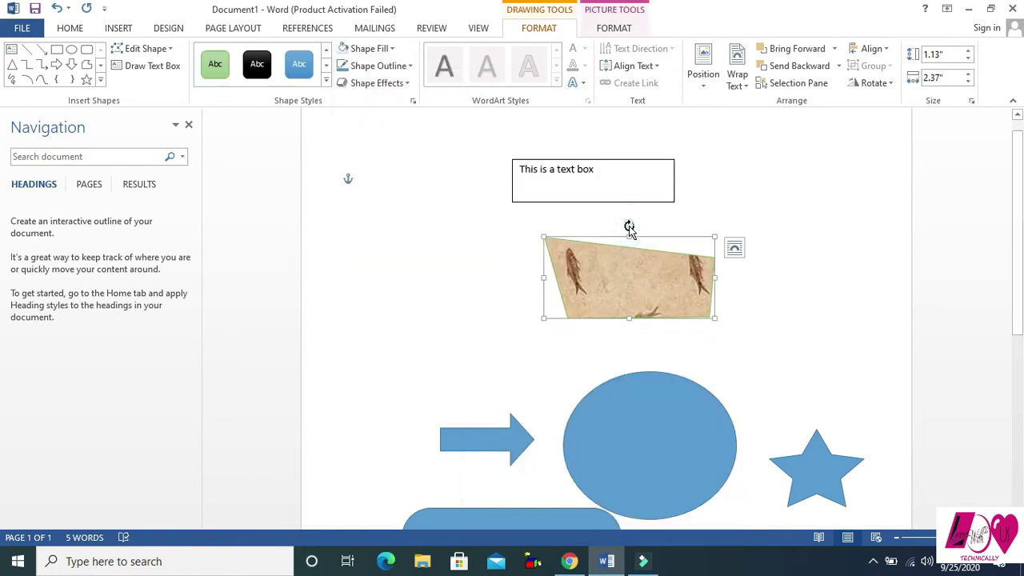
Replace the texture with a light blue gradient fill
click(393, 51)
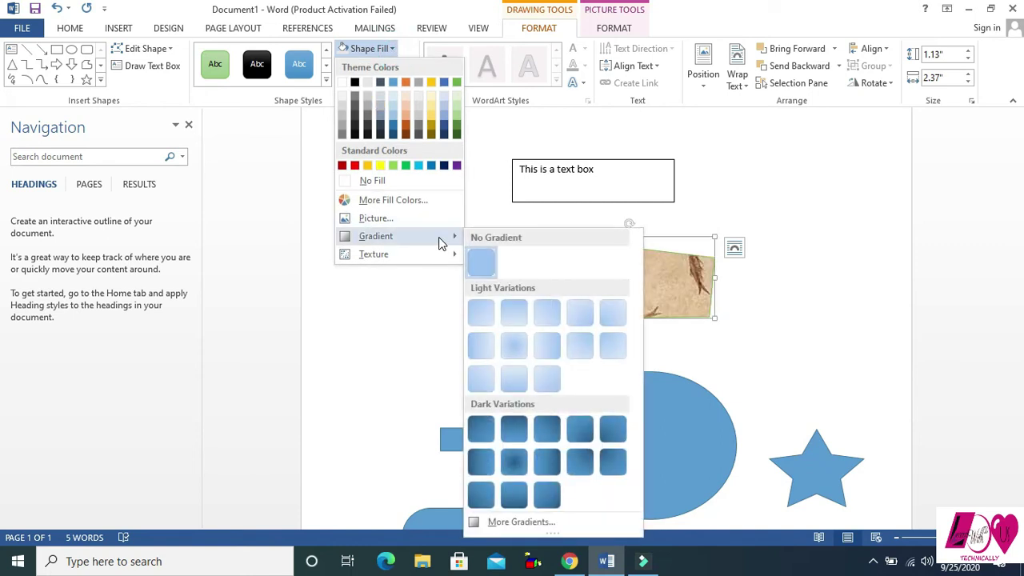
click(537, 319)
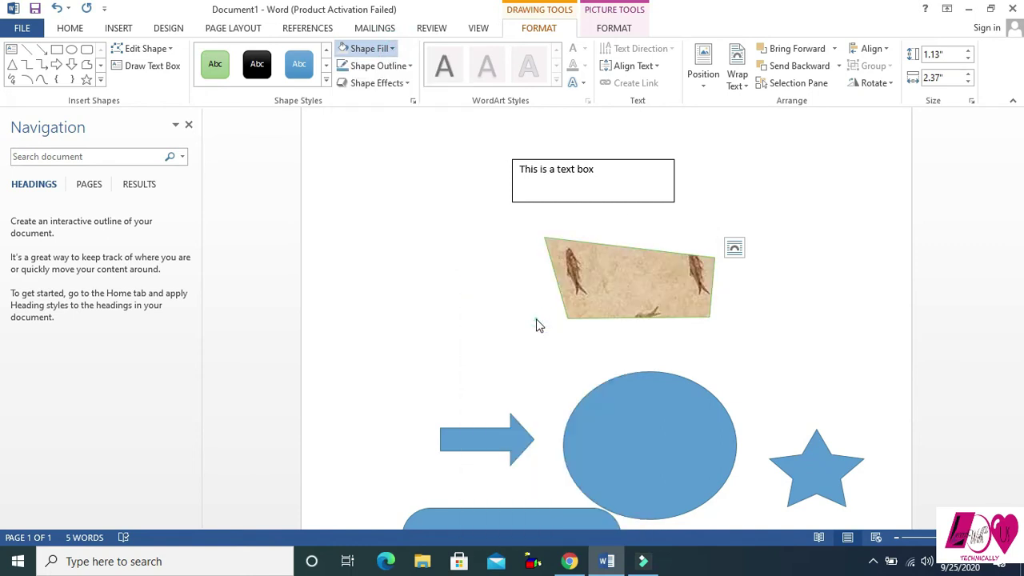
click(535, 321)
click(617, 306)
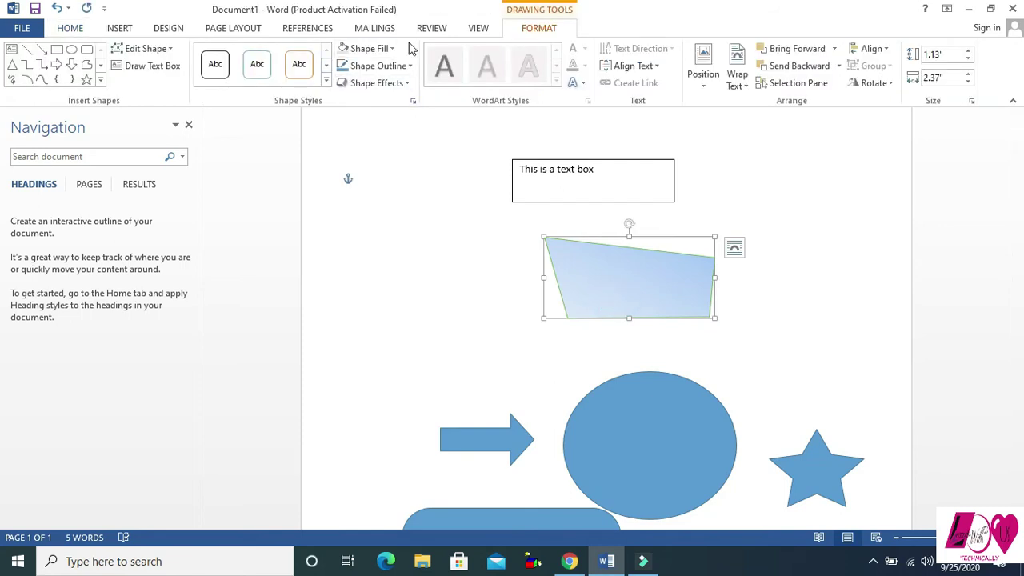
Browse the Shape Outline options and Shape Effects presets for the quadrilateral without applying any
click(410, 66)
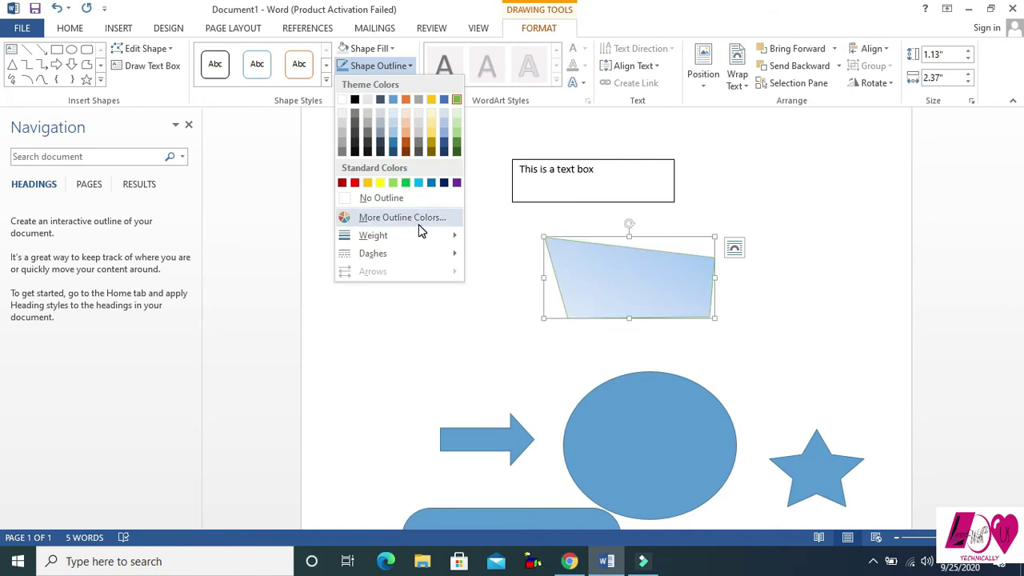
mouse_move(376, 235)
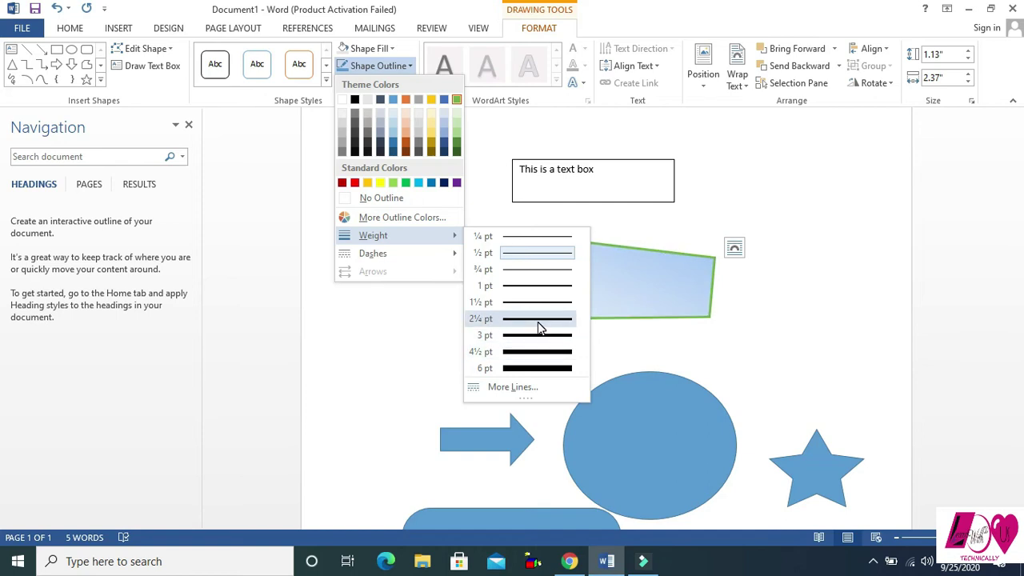
click(412, 65)
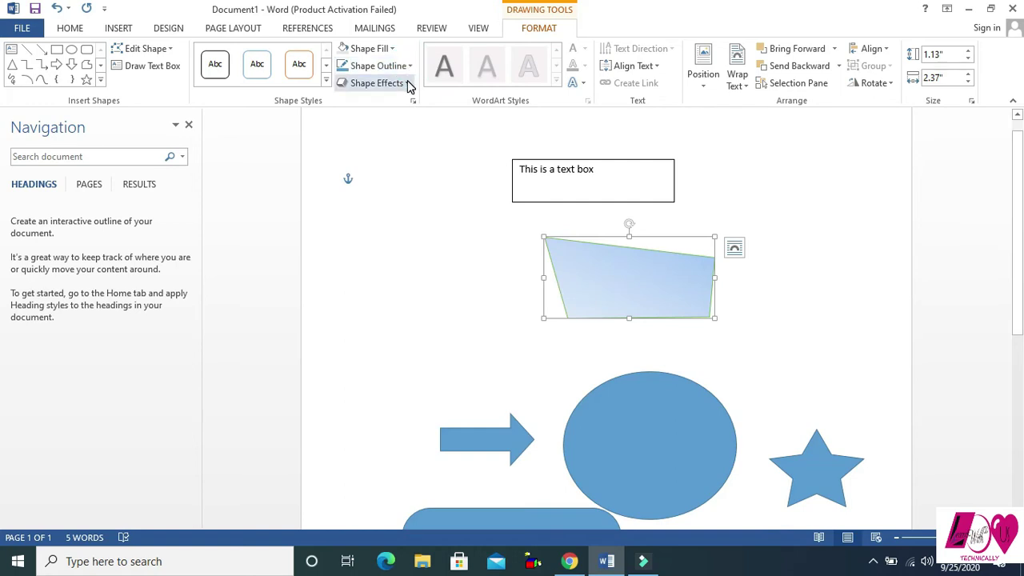
click(407, 83)
mouse_move(409, 109)
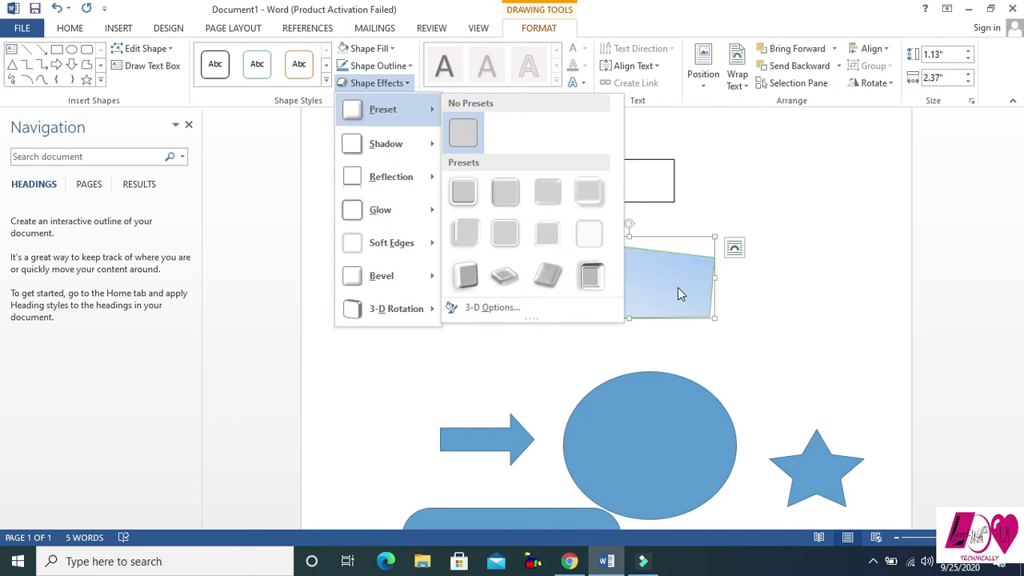
click(649, 417)
Give the blue ellipse a Half Reflection, touching effect from Shape Effects
click(648, 416)
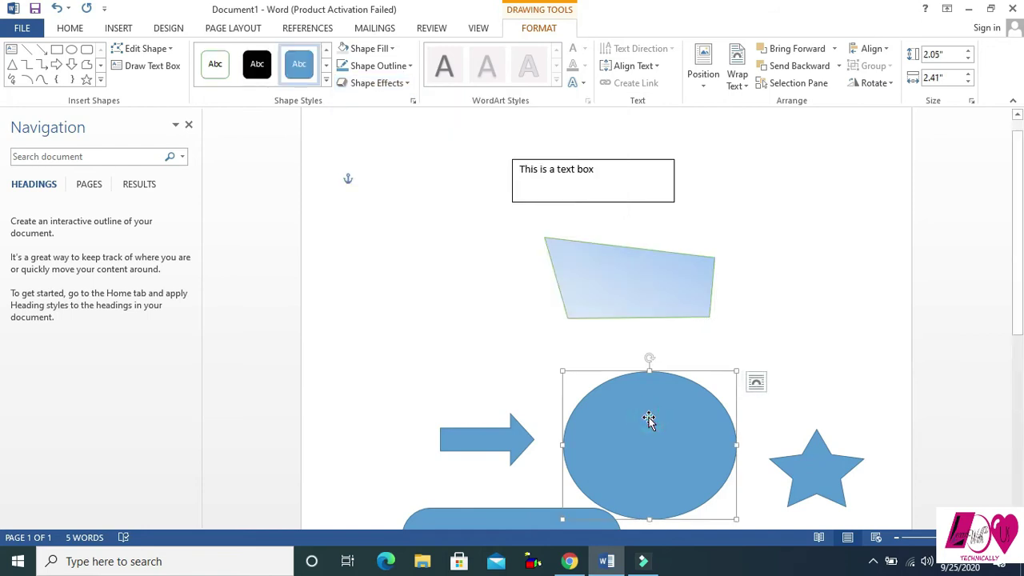
click(408, 83)
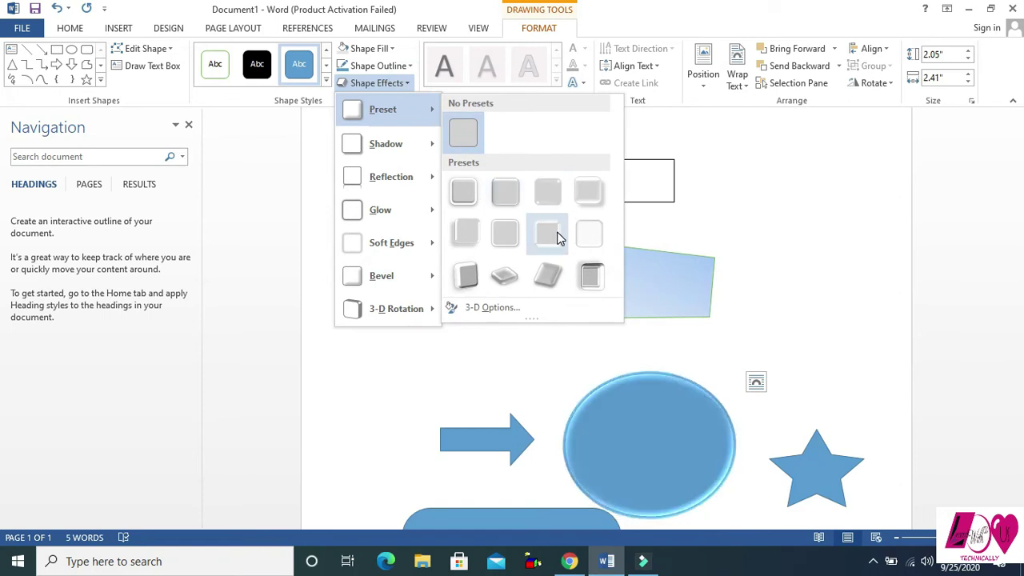
mouse_move(404, 144)
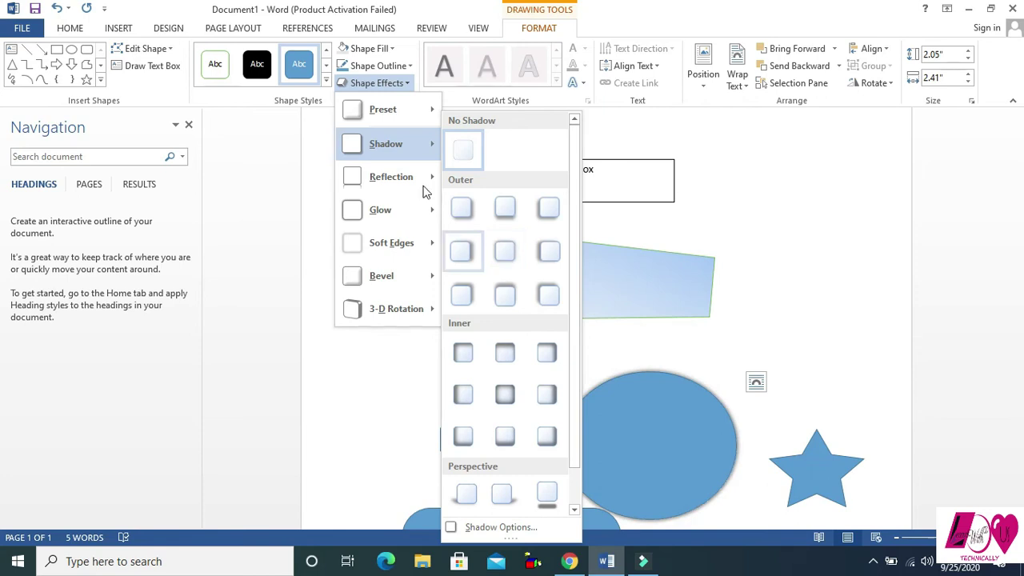
mouse_move(405, 179)
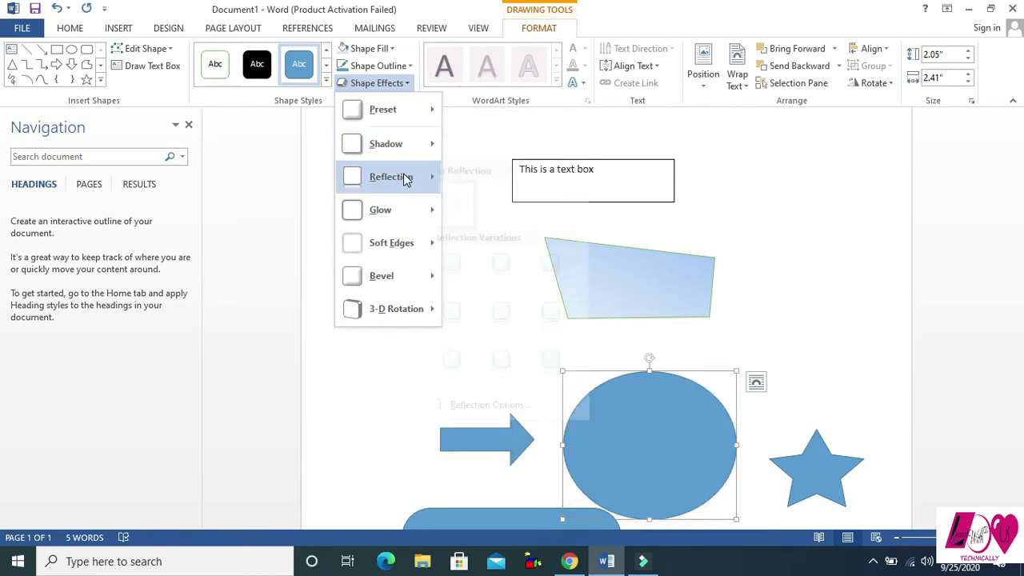
click(527, 267)
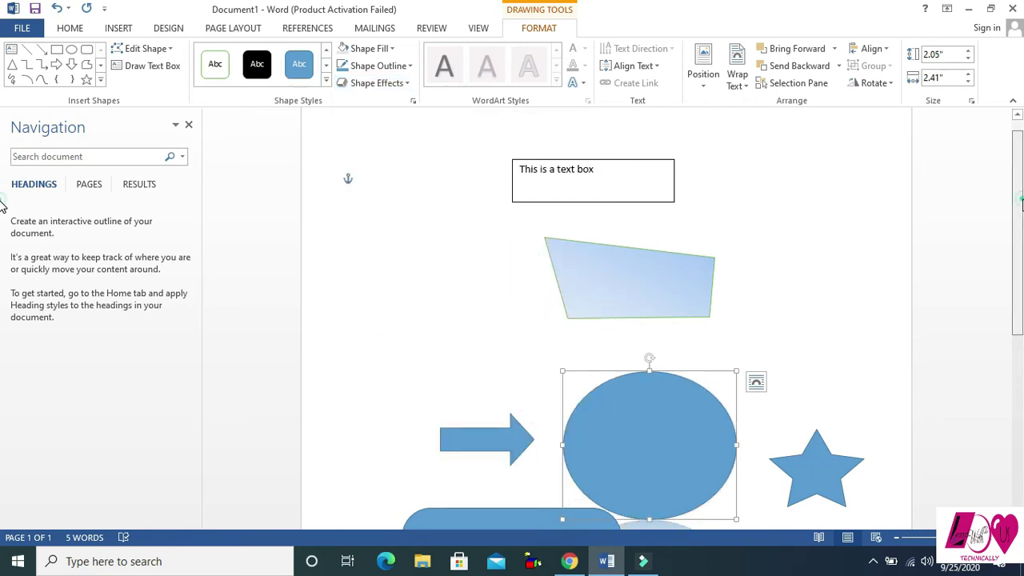
Look over the 3-D Rotation presets in Shape Effects and close them without applying one
scroll(3, 263, down, 3)
scroll(4, 262, down, 1)
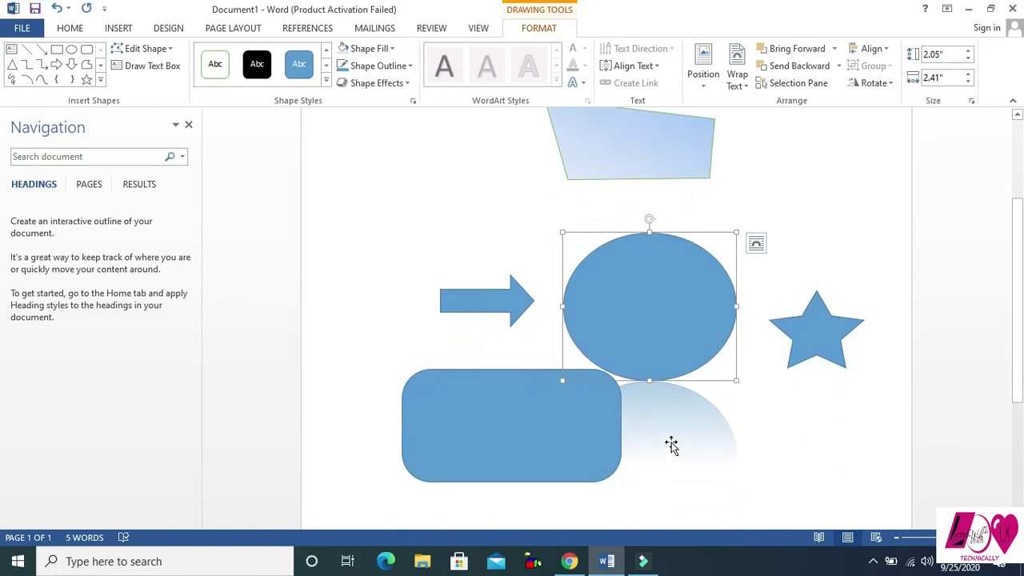
click(407, 83)
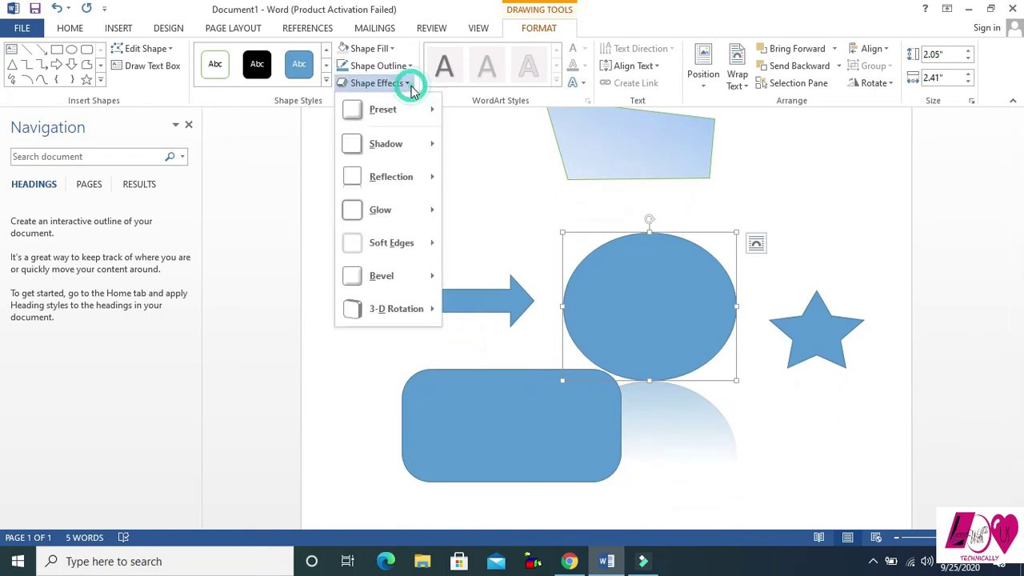
mouse_move(429, 310)
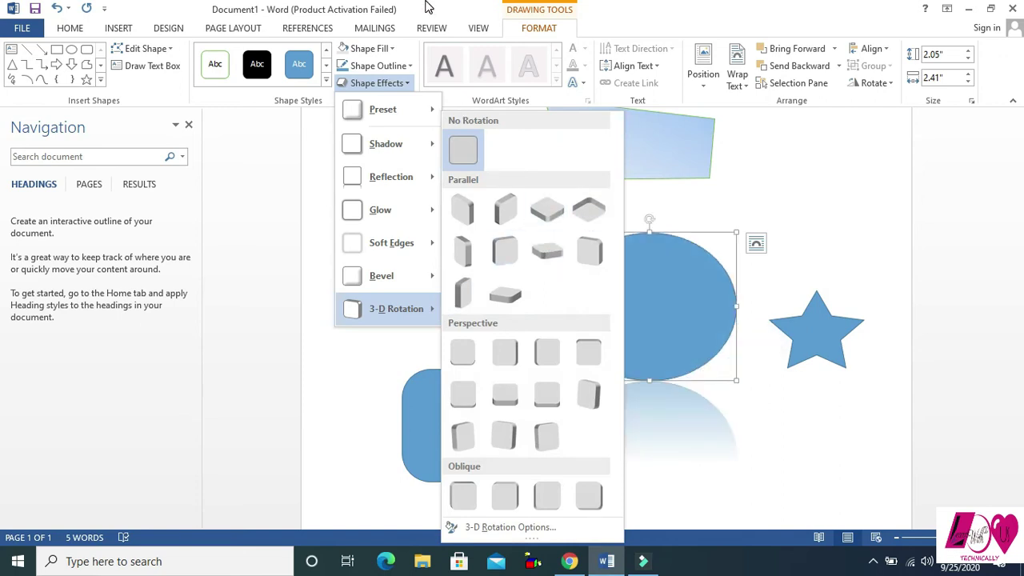
click(550, 26)
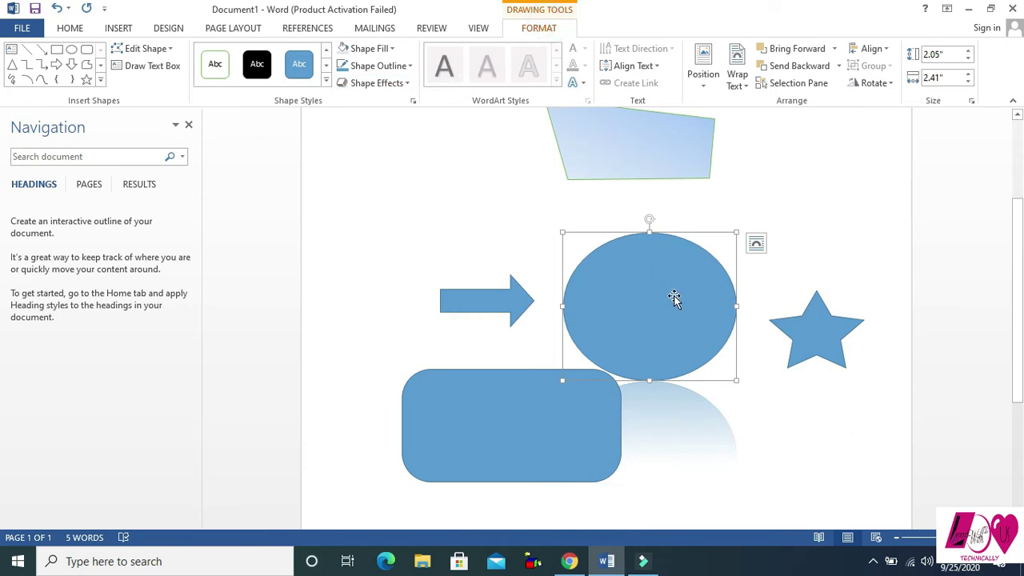
Type 'Hi Everyone' in the ellipse, select it, and enlarge the font to size 20
text(Hi)
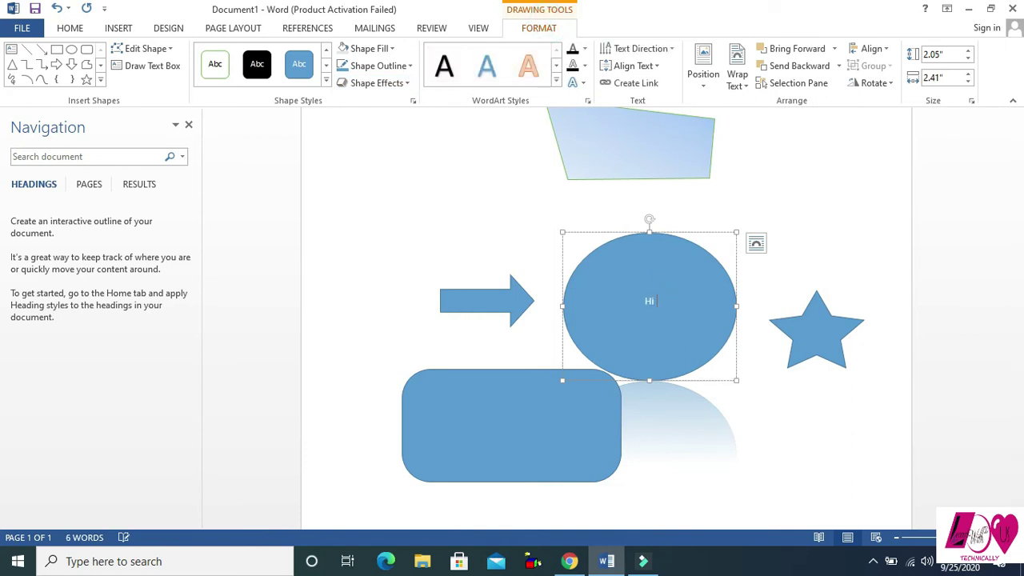
text( Everyone)
drag(679, 302, 622, 352)
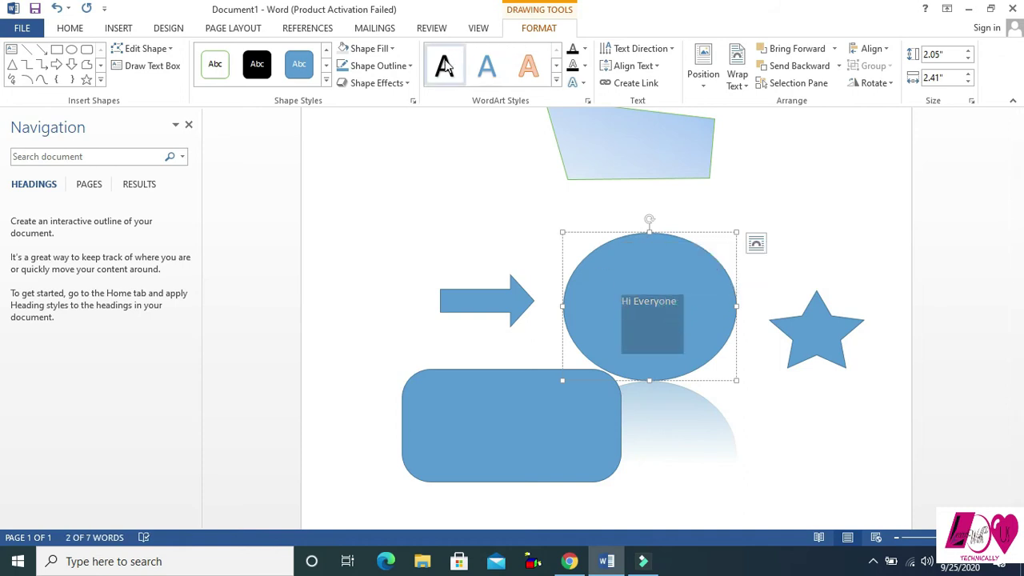
click(444, 65)
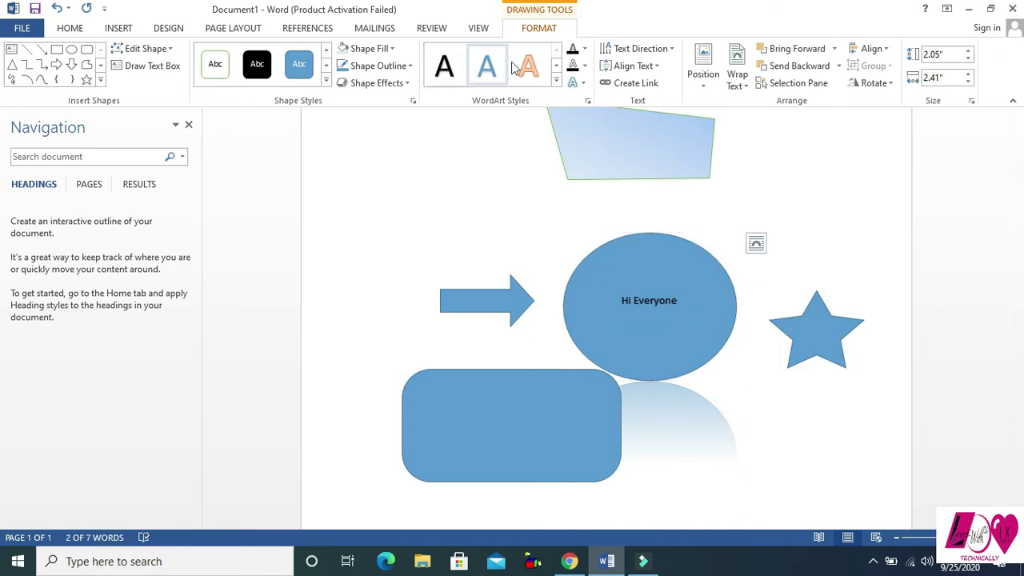
click(556, 80)
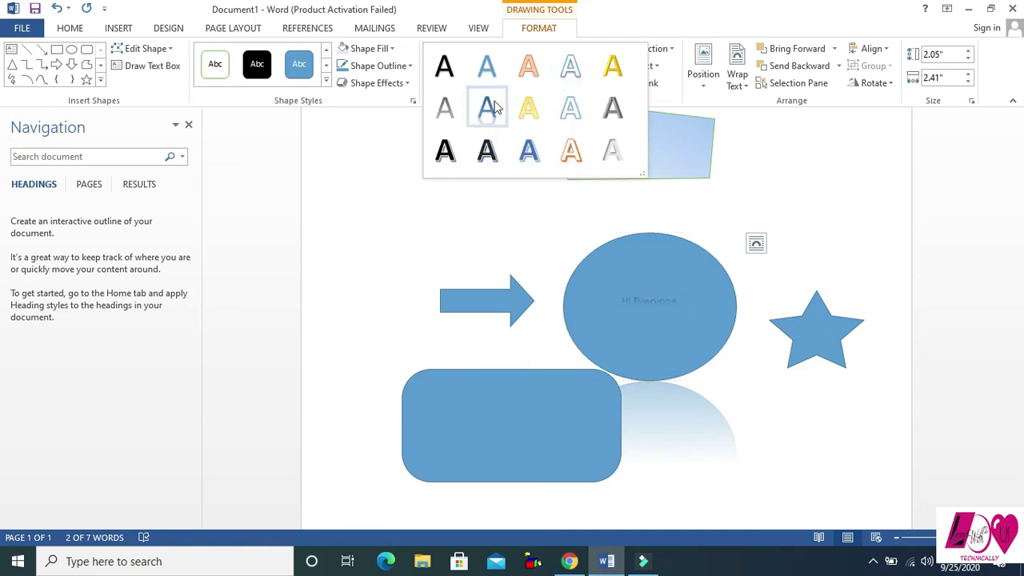
click(89, 29)
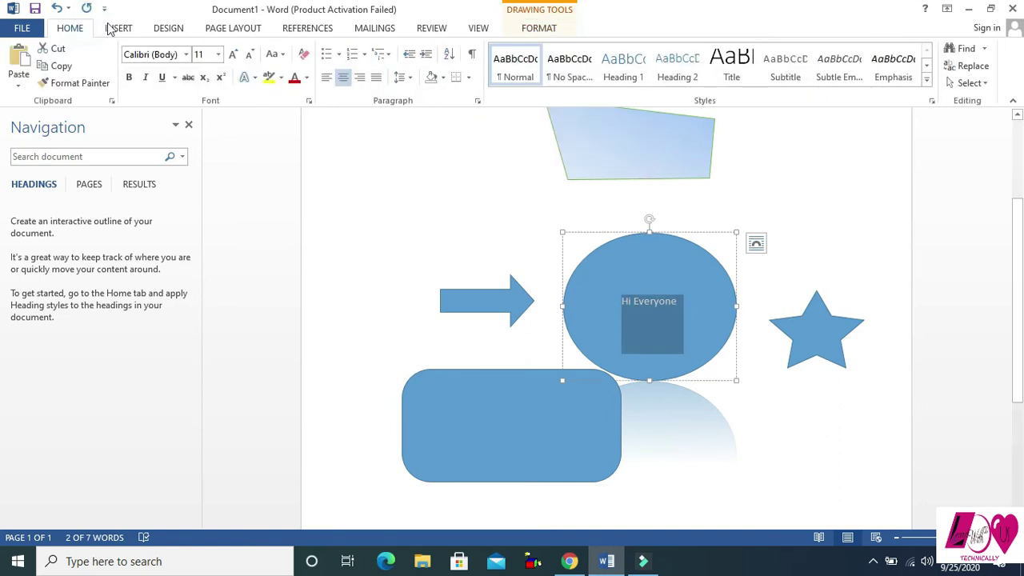
click(233, 53)
click(233, 54)
click(233, 53)
click(233, 54)
click(233, 53)
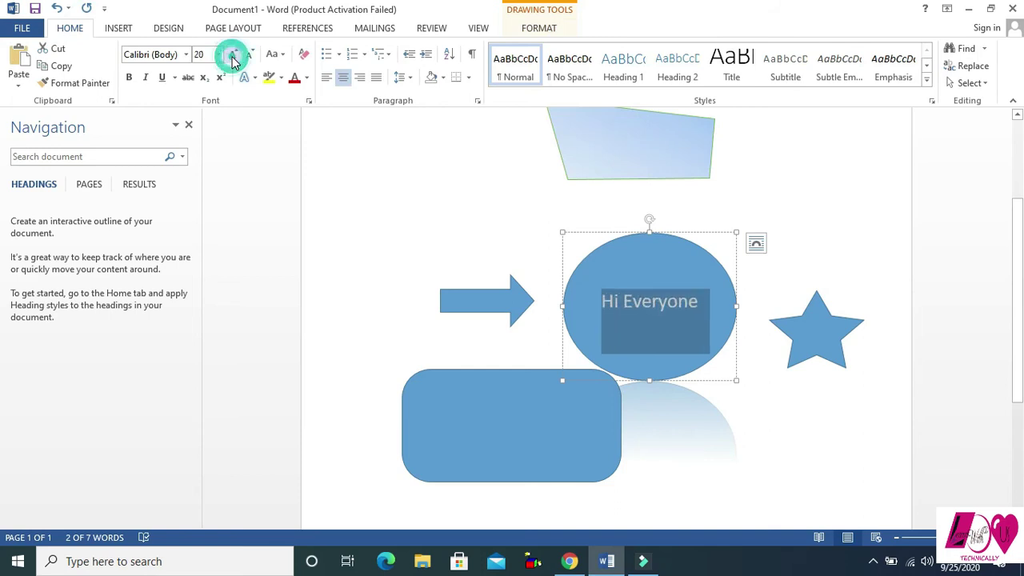
Apply the orange outlined WordArt style to 'Hi Everyone', leaving fill and outline colours unchanged
click(546, 32)
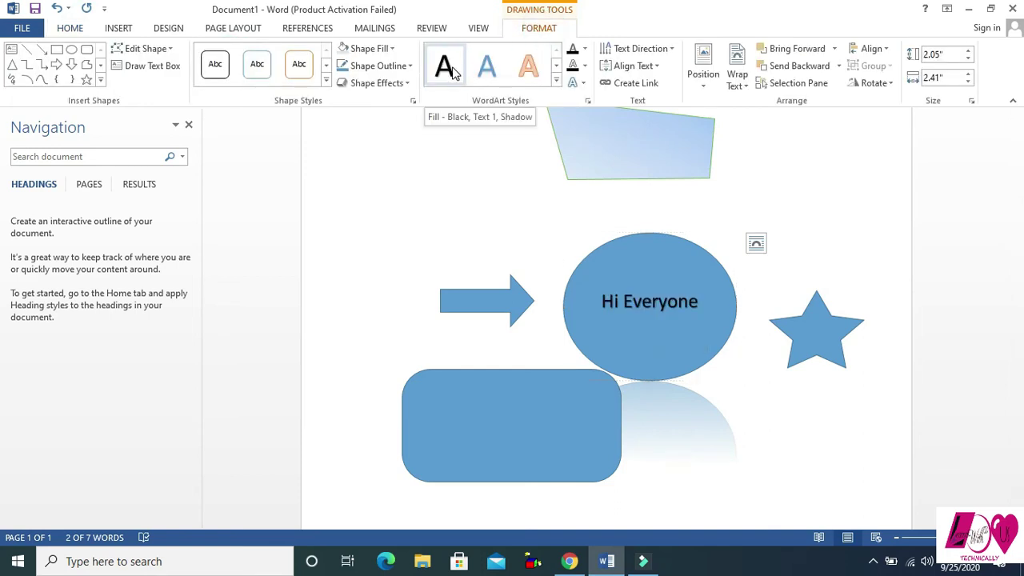
click(558, 81)
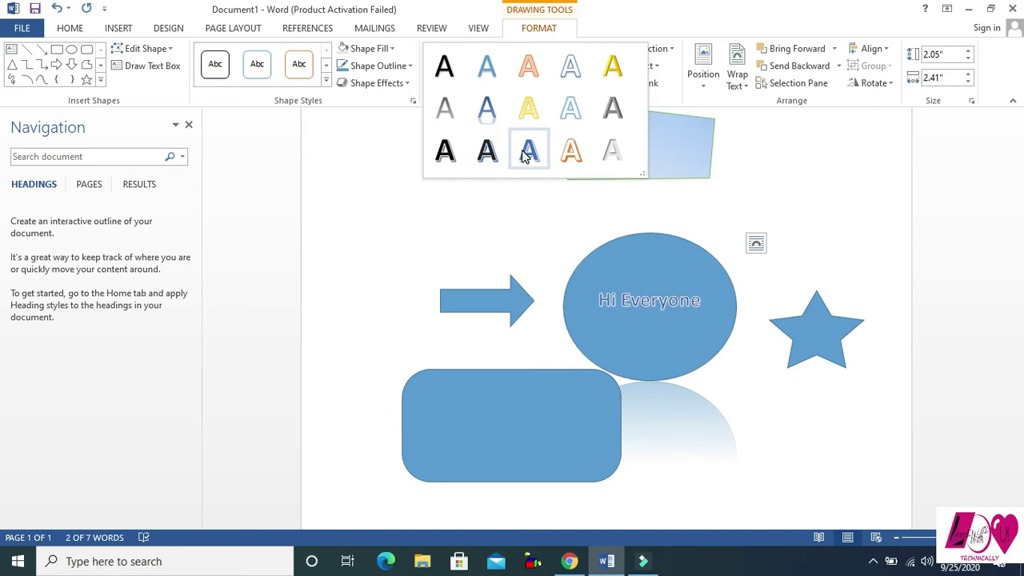
click(559, 153)
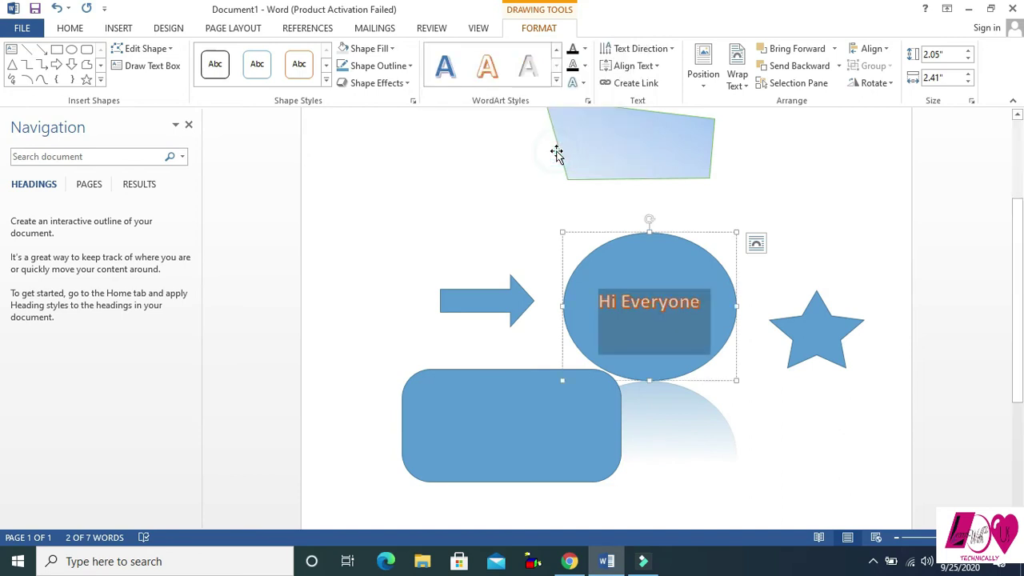
click(587, 50)
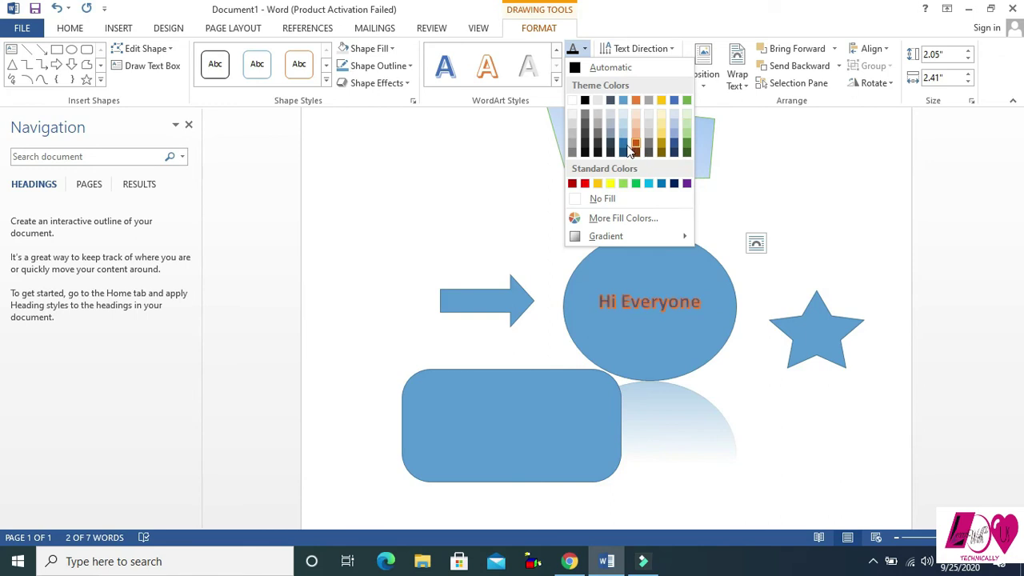
mouse_move(646, 237)
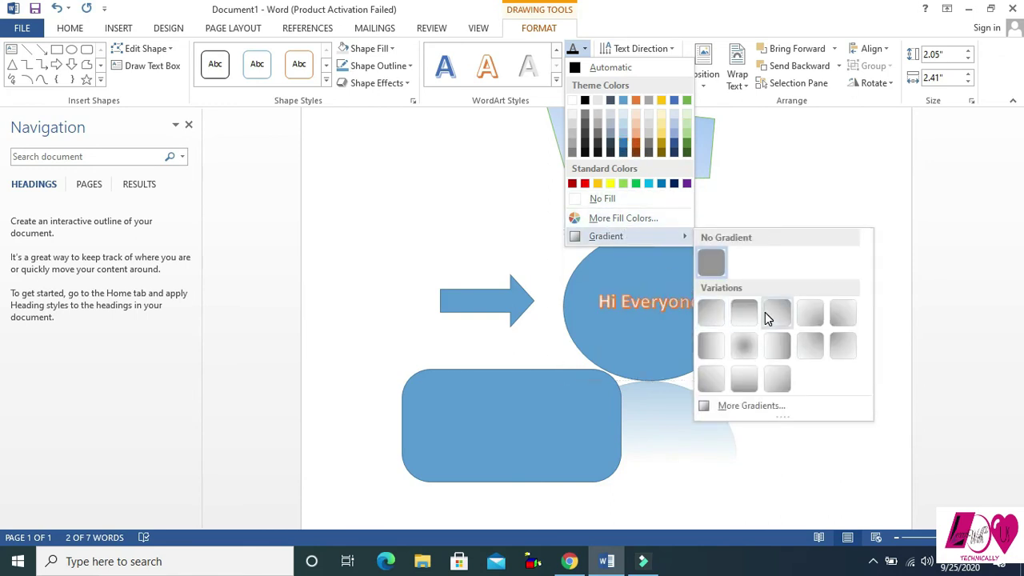
click(585, 50)
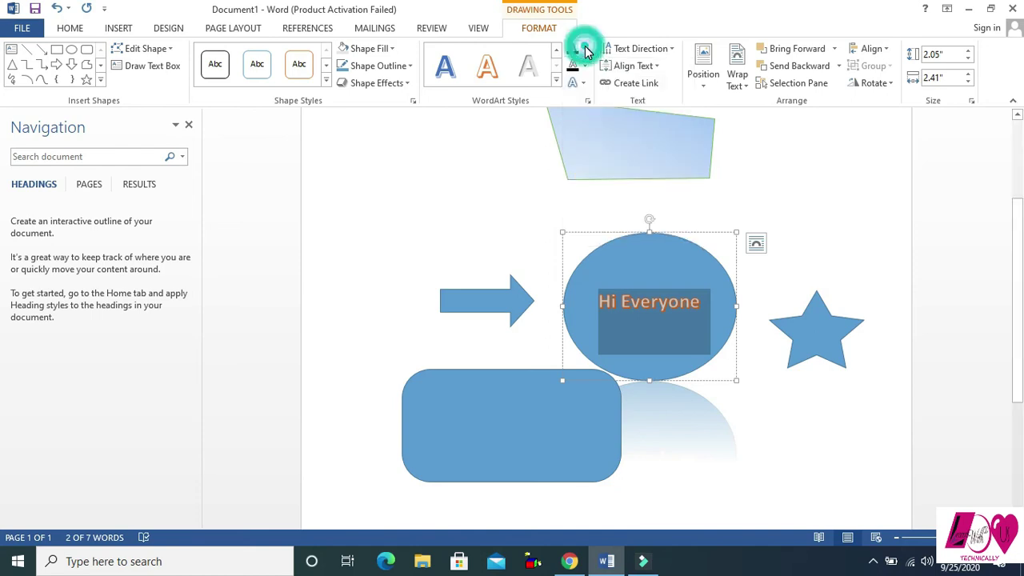
click(586, 65)
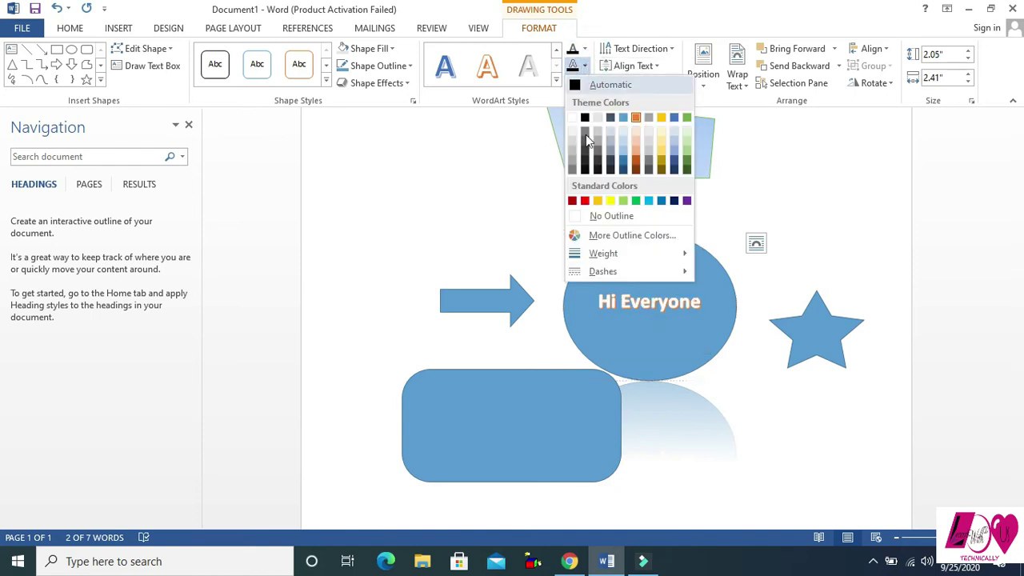
click(581, 69)
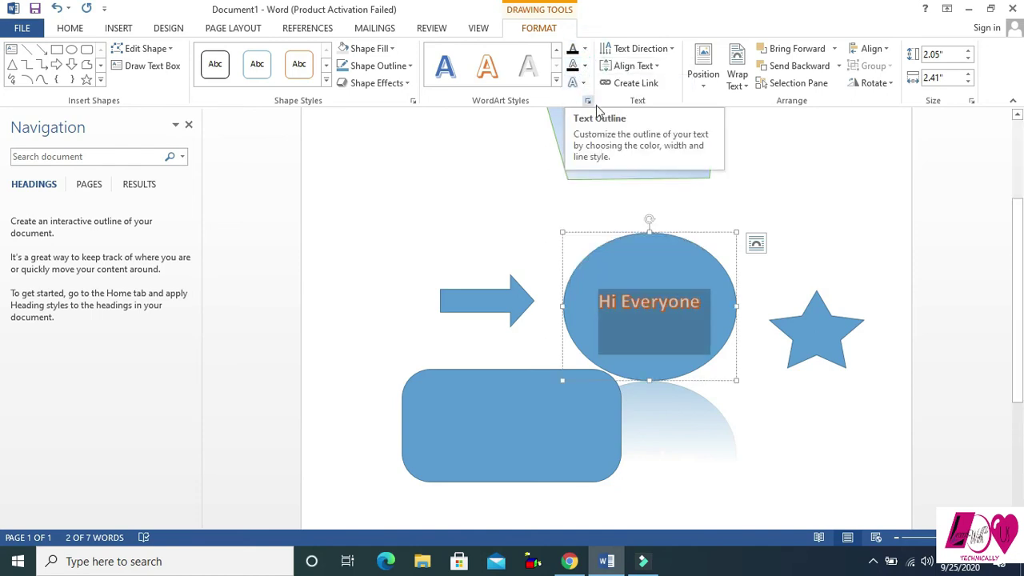
click(586, 67)
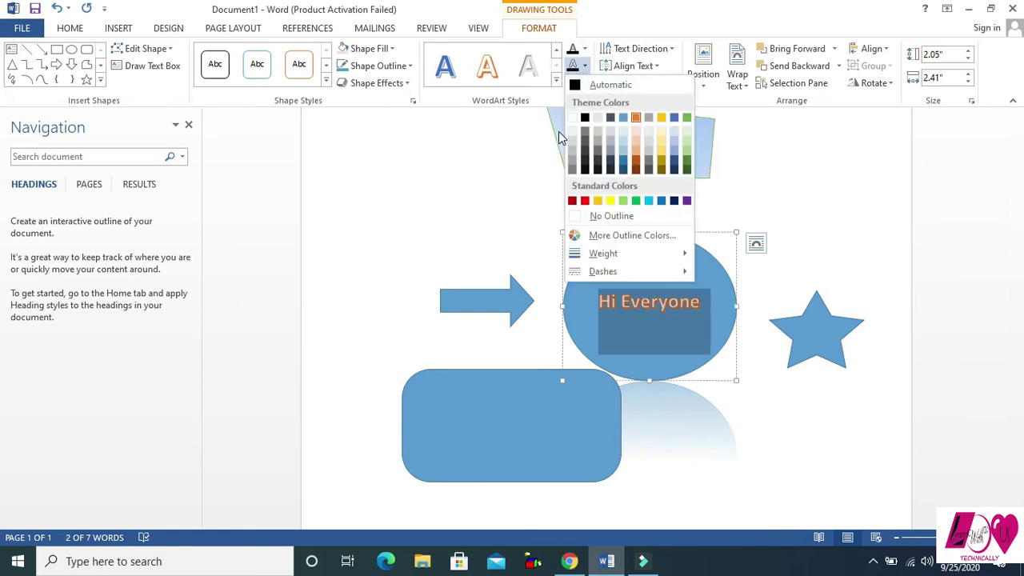
click(497, 158)
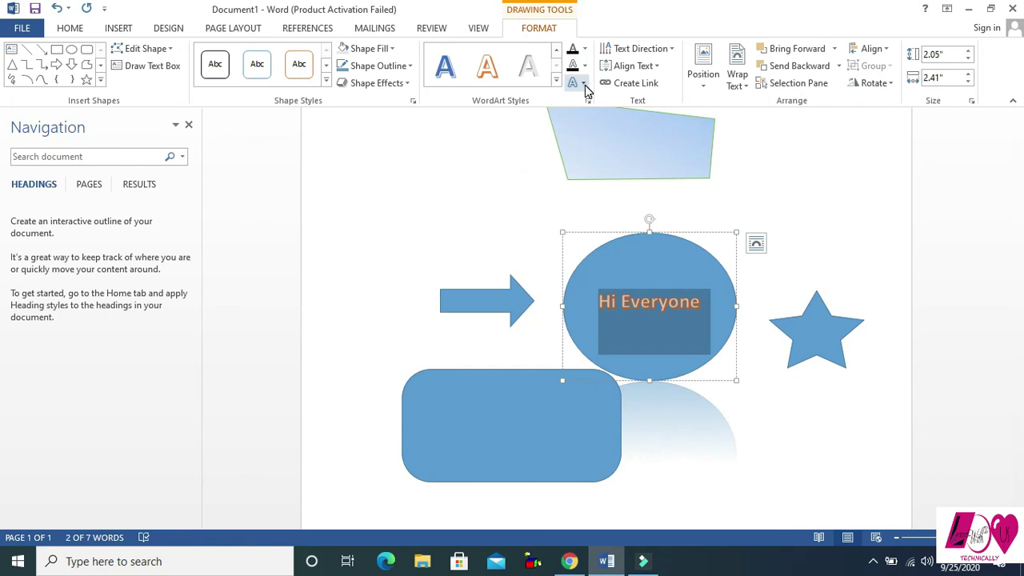
Warp the 'Hi Everyone' text with a bulging Transform preset from Text Effects
click(583, 84)
mouse_move(626, 118)
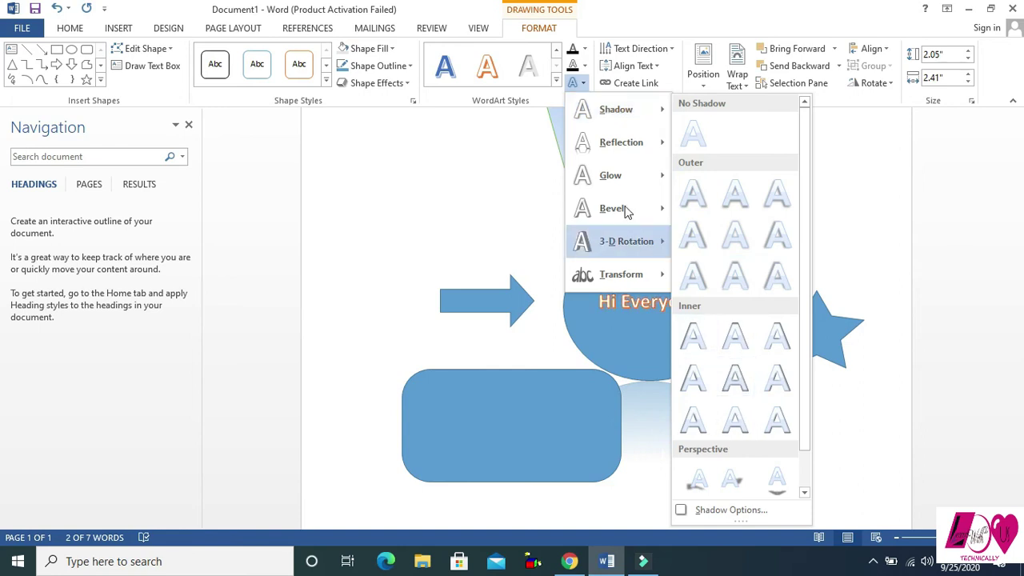
mouse_move(651, 276)
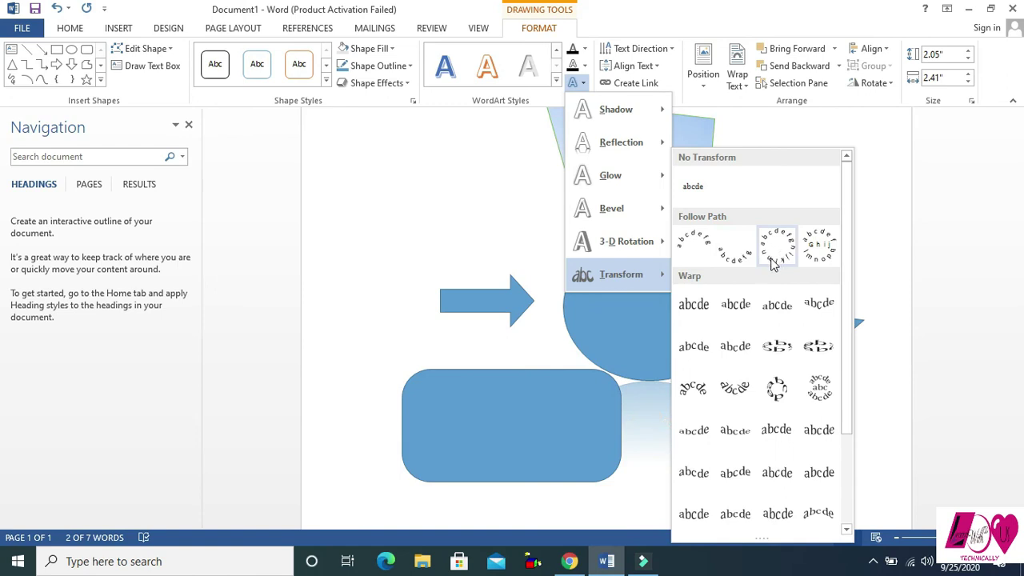
click(727, 322)
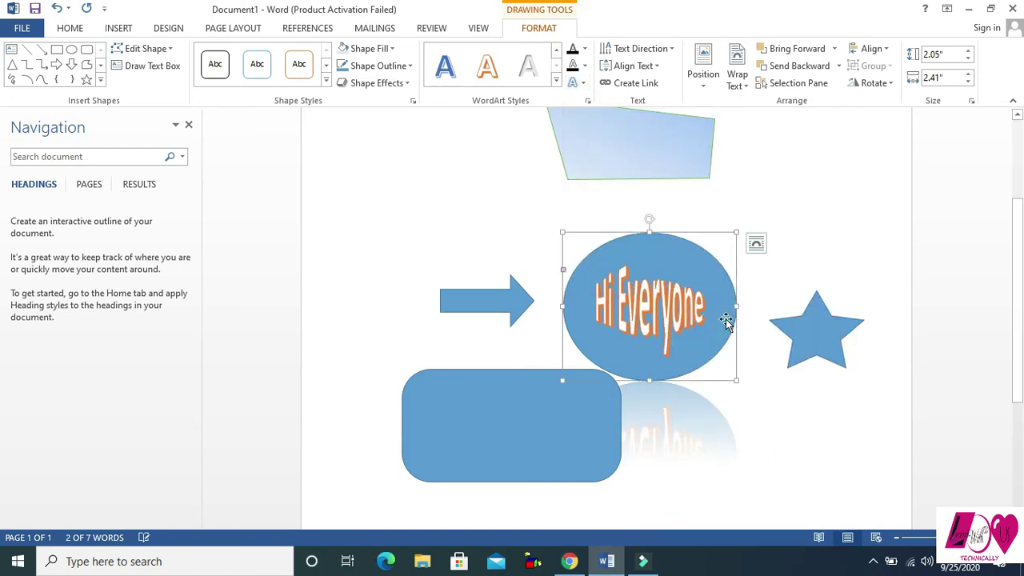
click(676, 212)
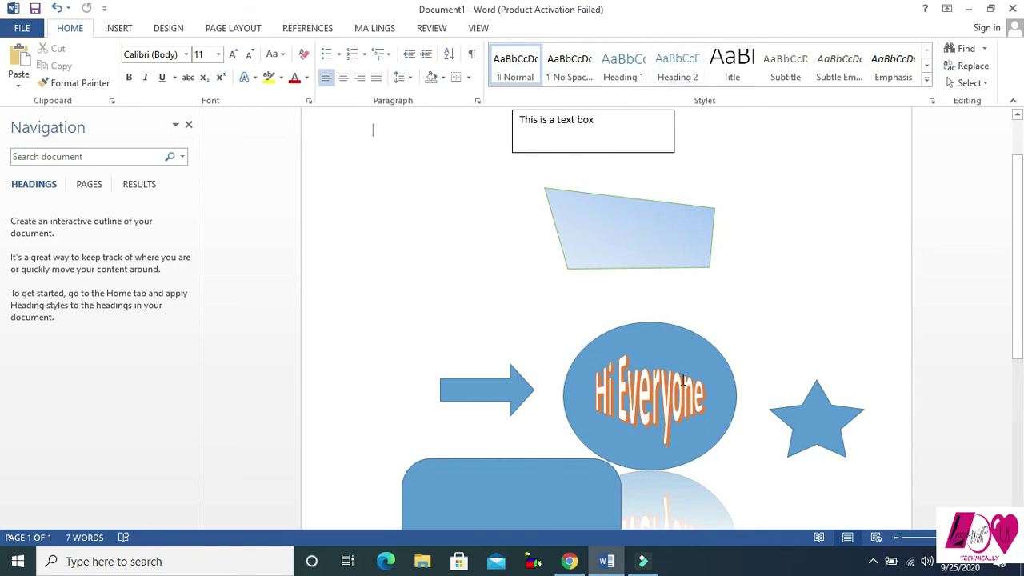
click(682, 379)
click(552, 28)
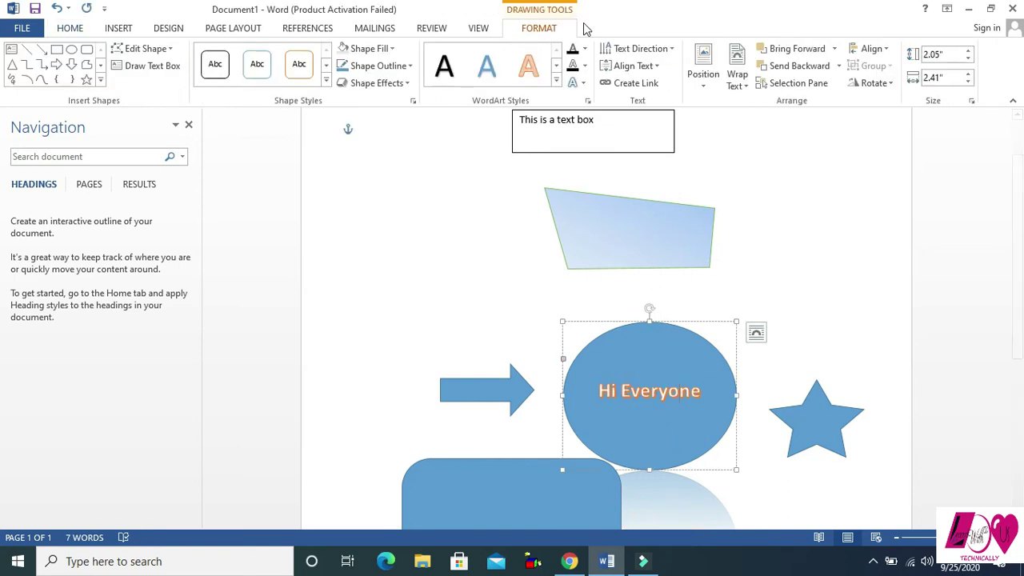
click(670, 49)
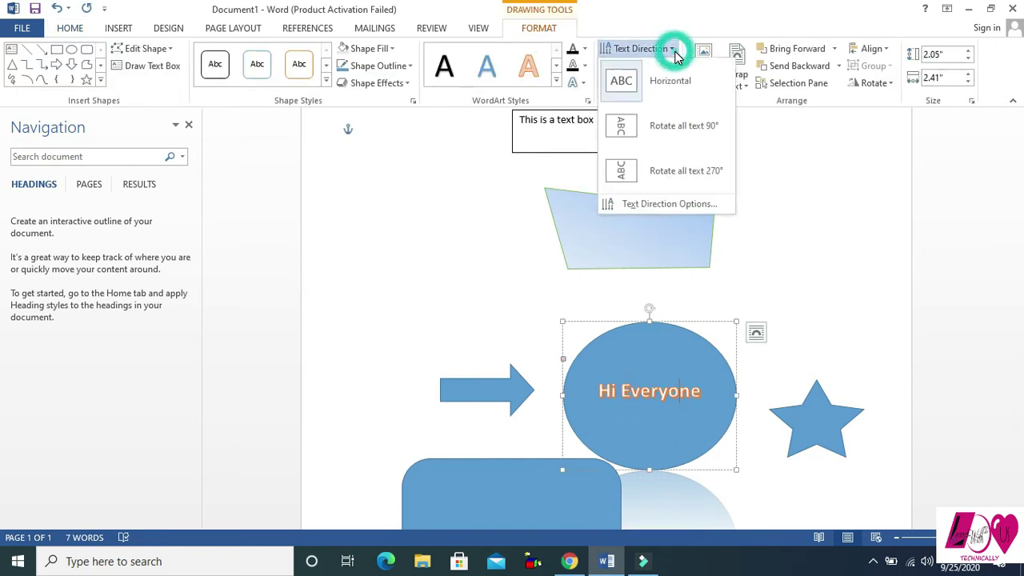
click(678, 126)
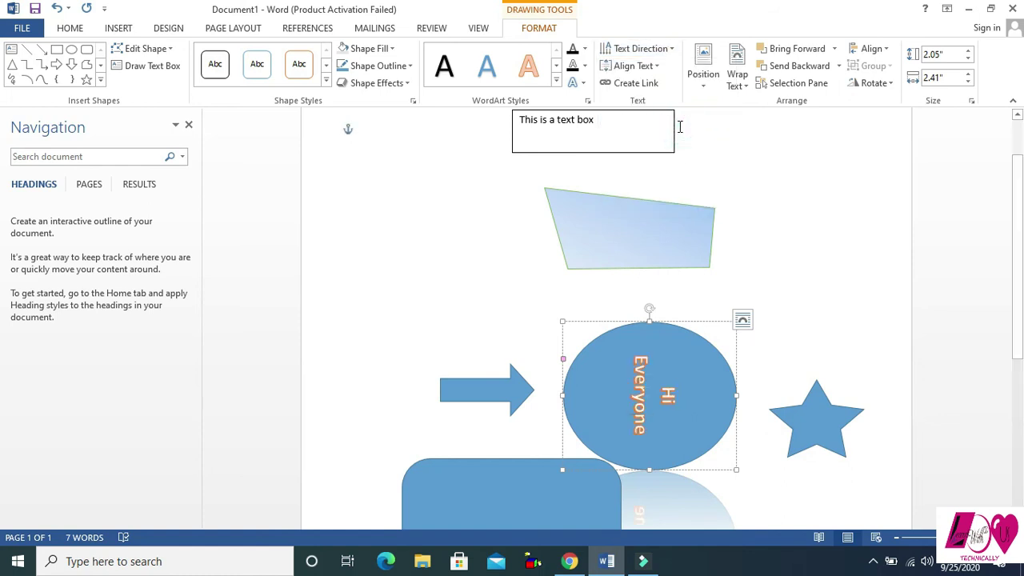
click(674, 49)
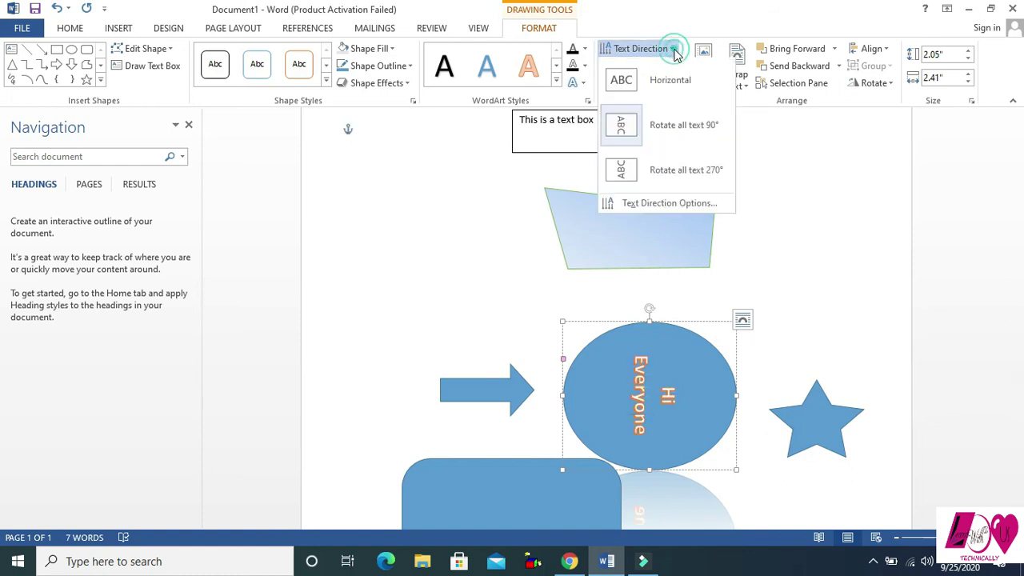
click(682, 173)
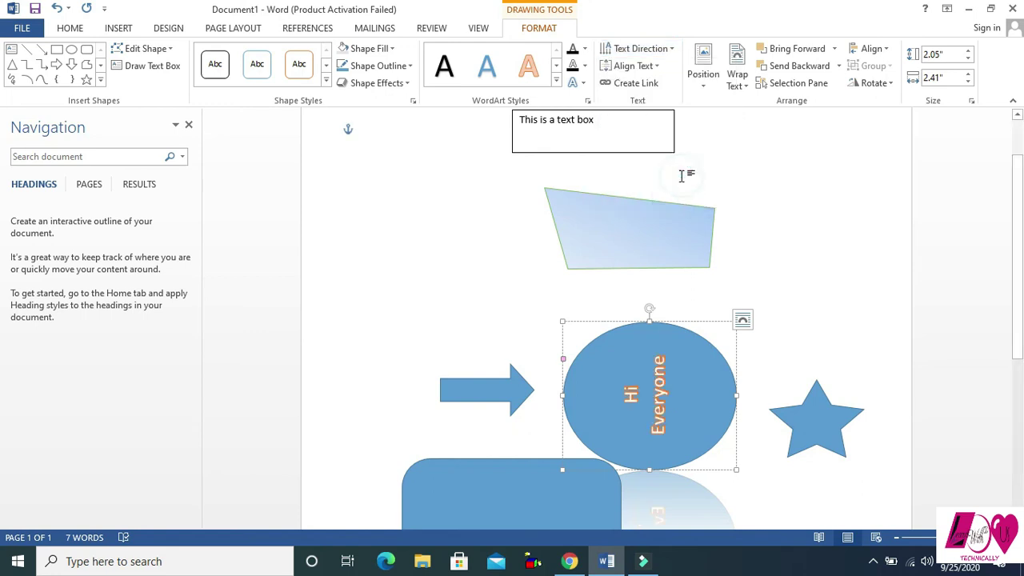
click(671, 48)
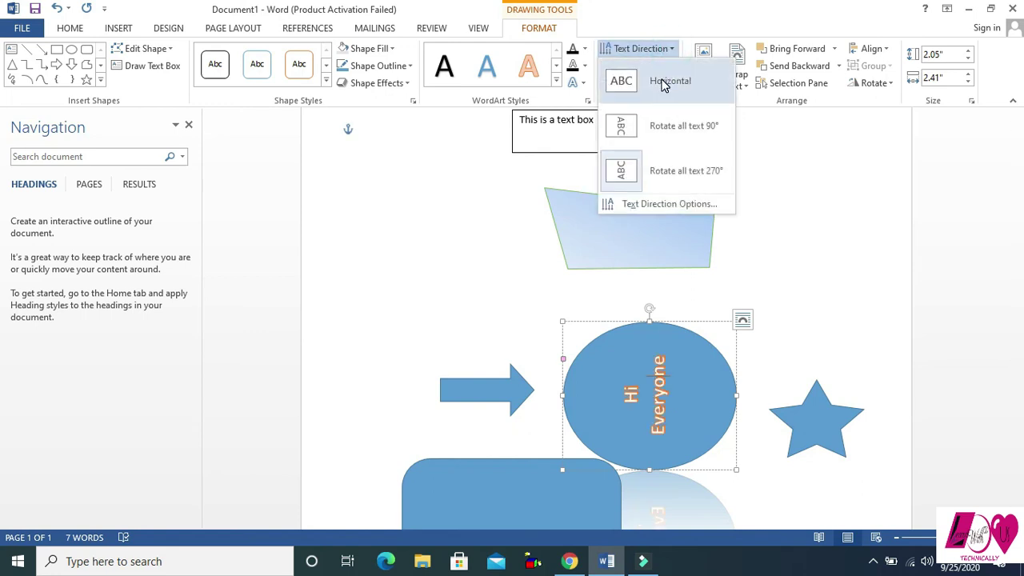
click(663, 81)
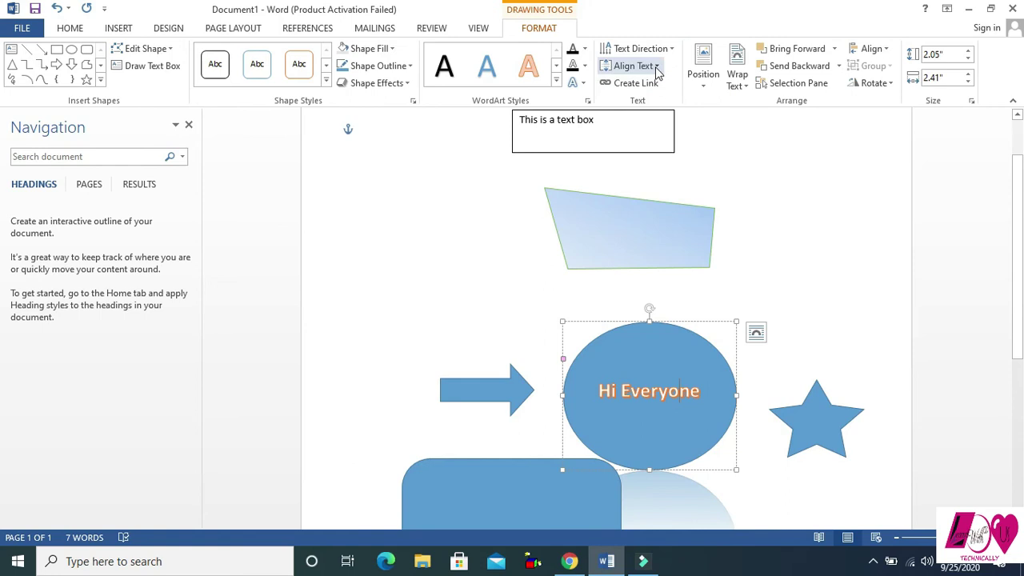
click(657, 68)
click(658, 103)
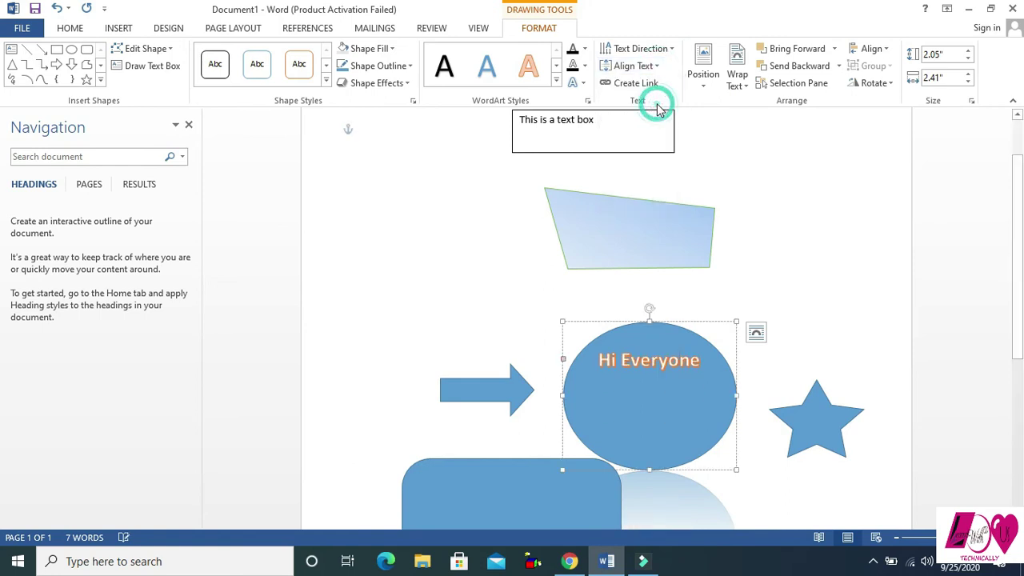
click(657, 67)
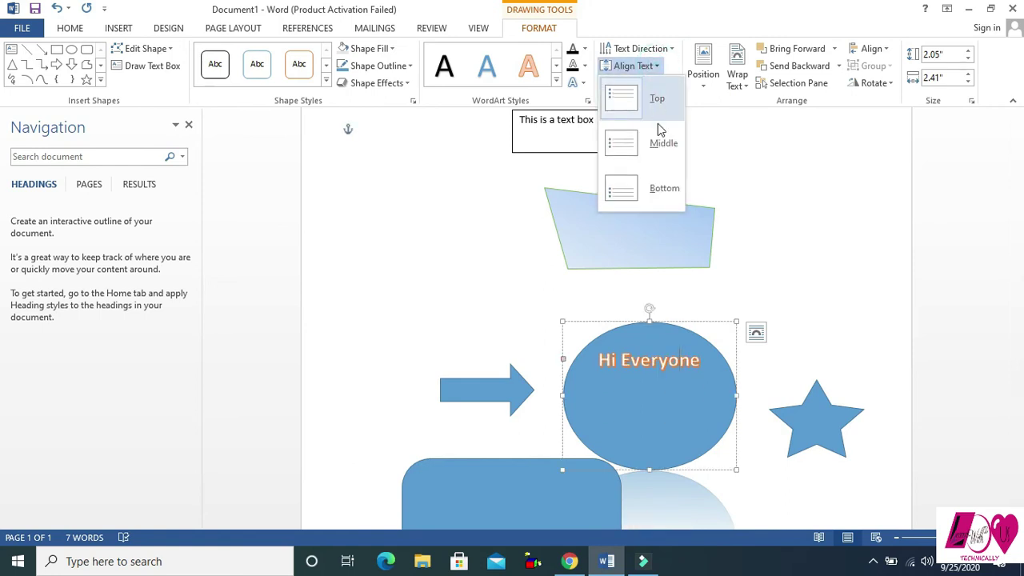
click(660, 143)
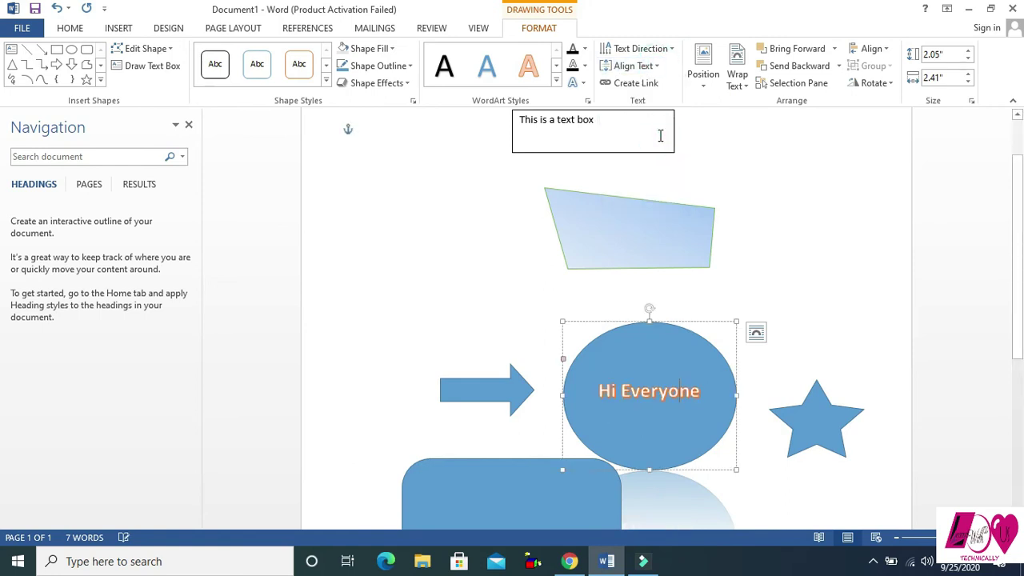
click(657, 67)
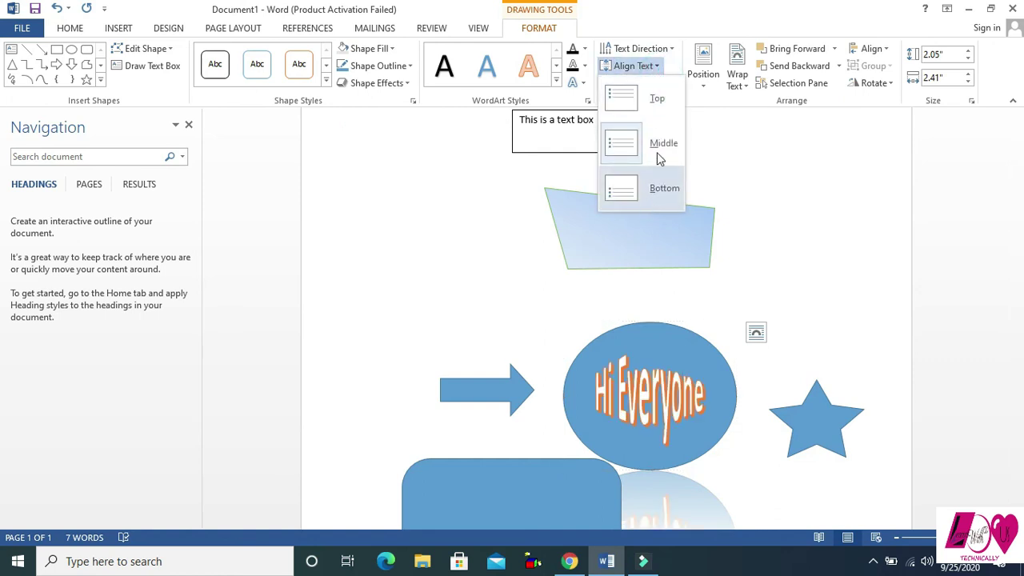
click(657, 67)
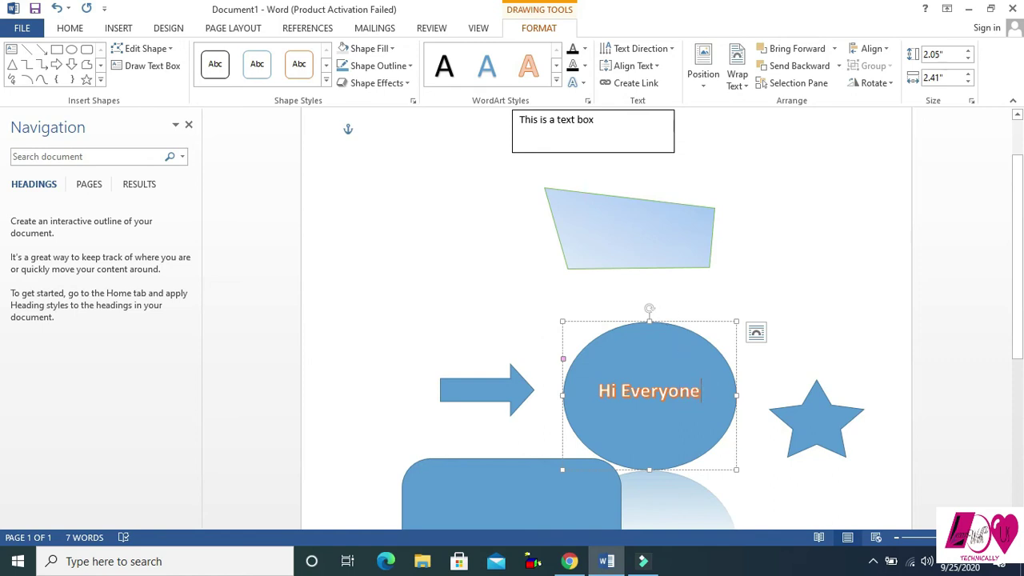
key(Return)
text(hahah hie hia khie khai bnasihsd)
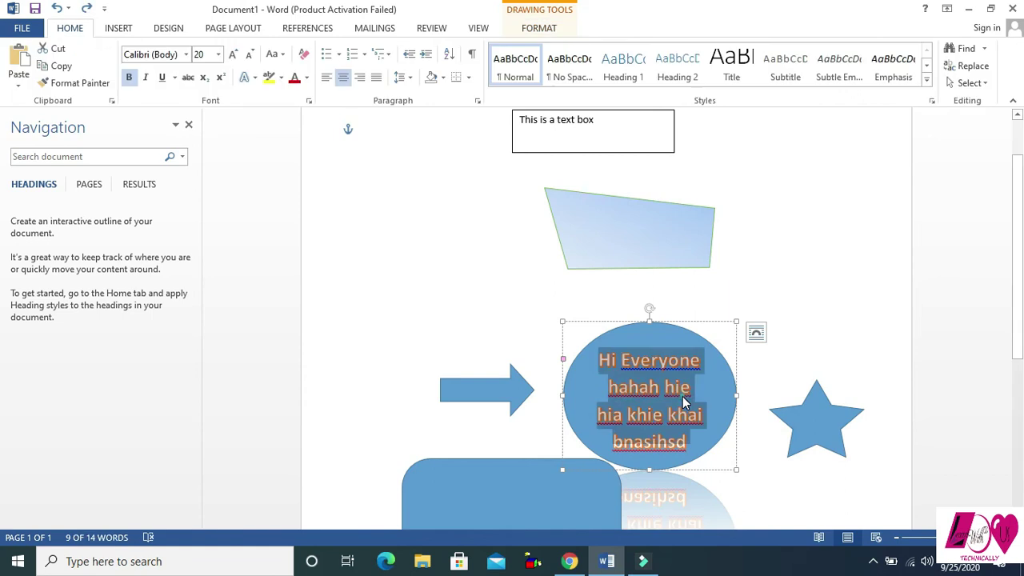
click(682, 395)
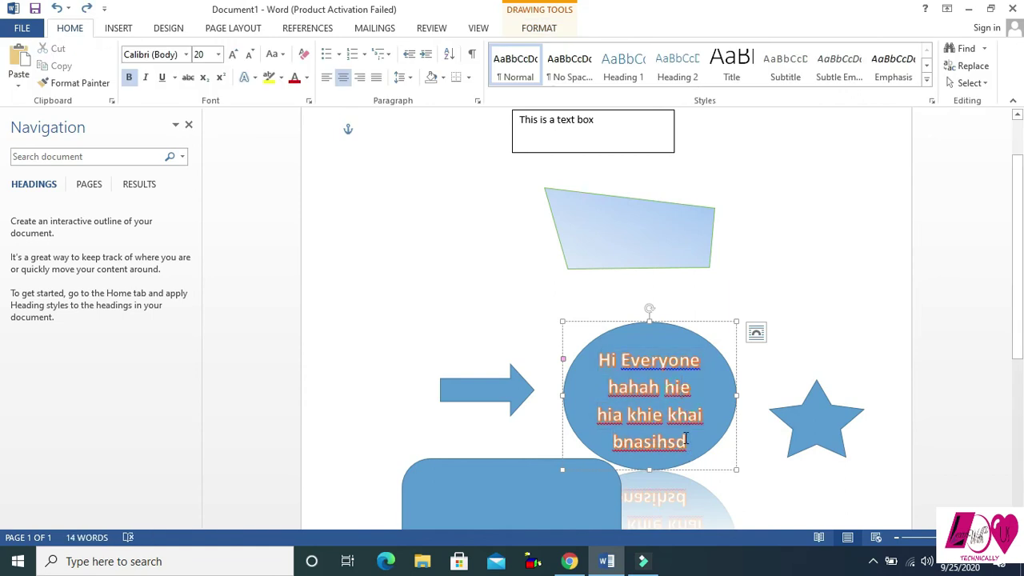
triple_click(601, 355)
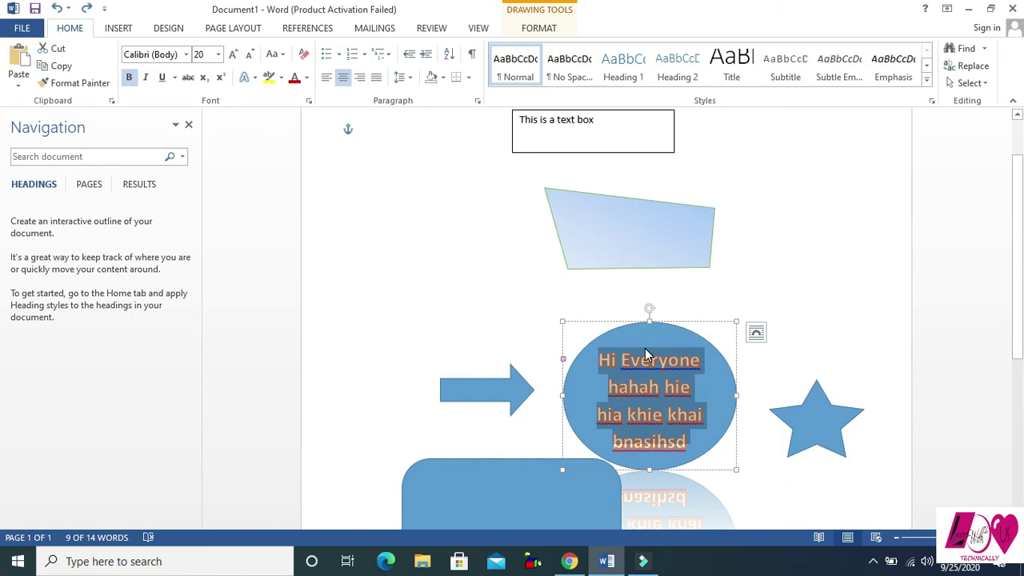
click(541, 28)
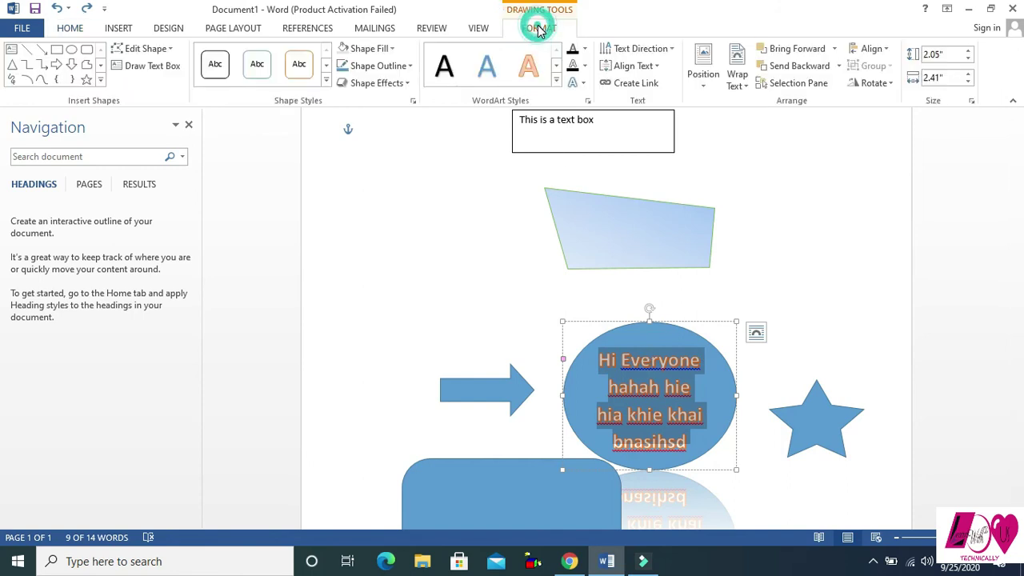
click(640, 86)
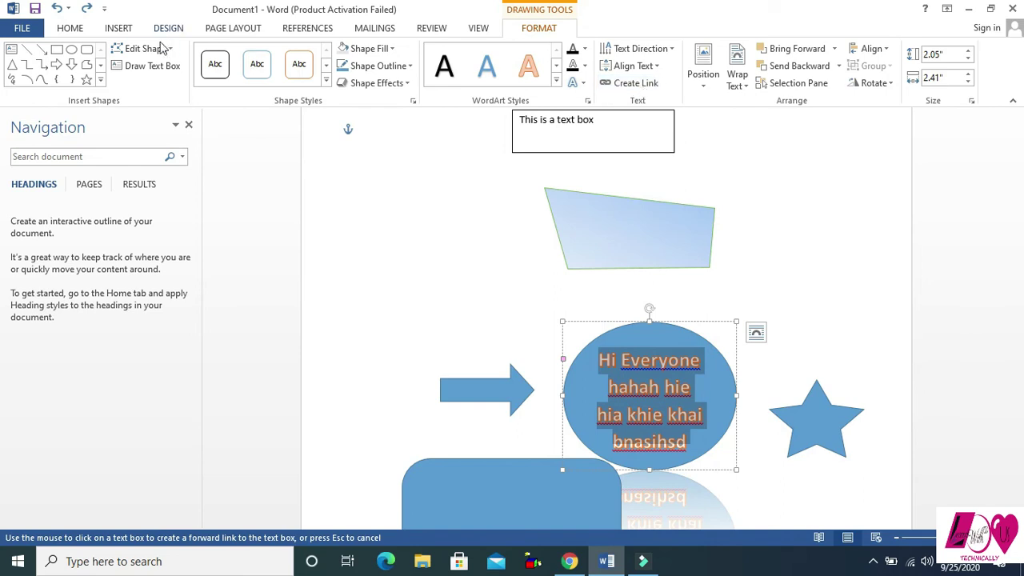
click(150, 69)
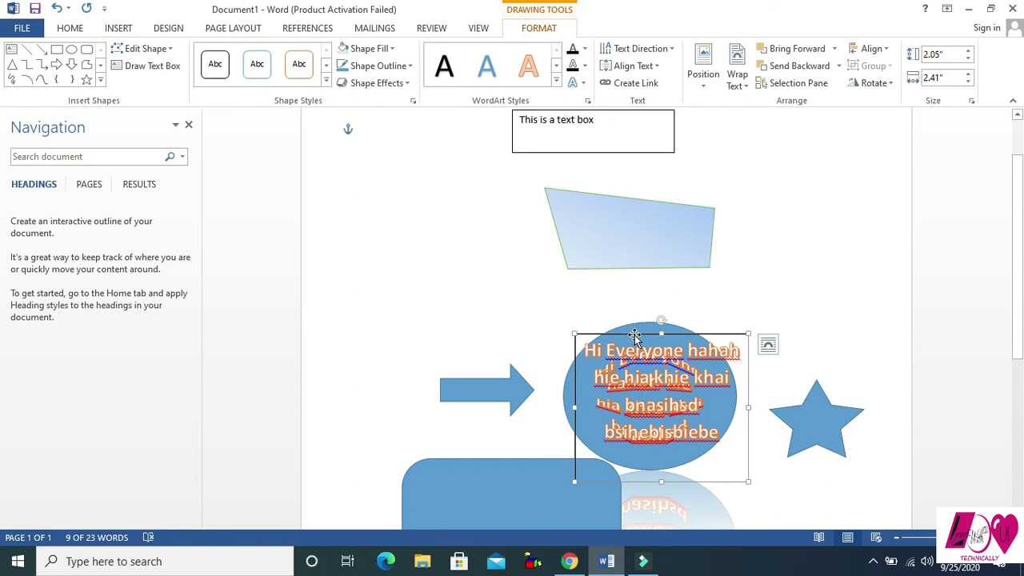
drag(634, 334, 789, 206)
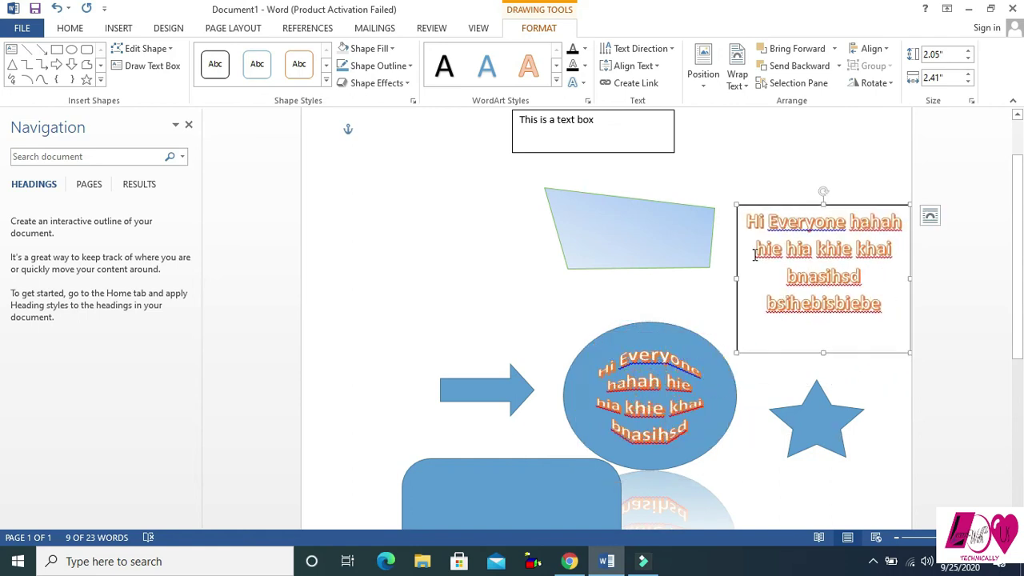
drag(736, 277, 768, 278)
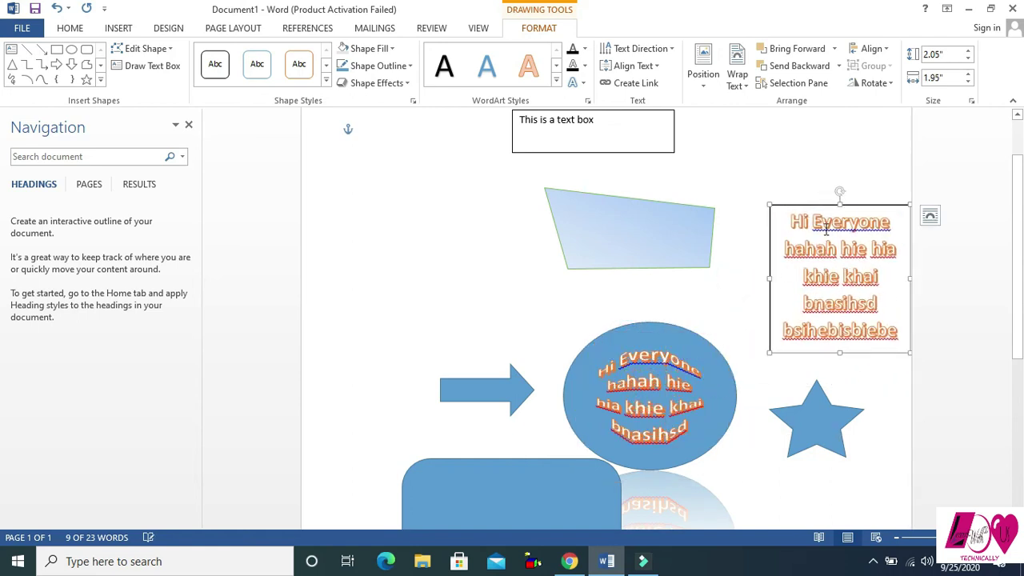
drag(846, 205, 816, 199)
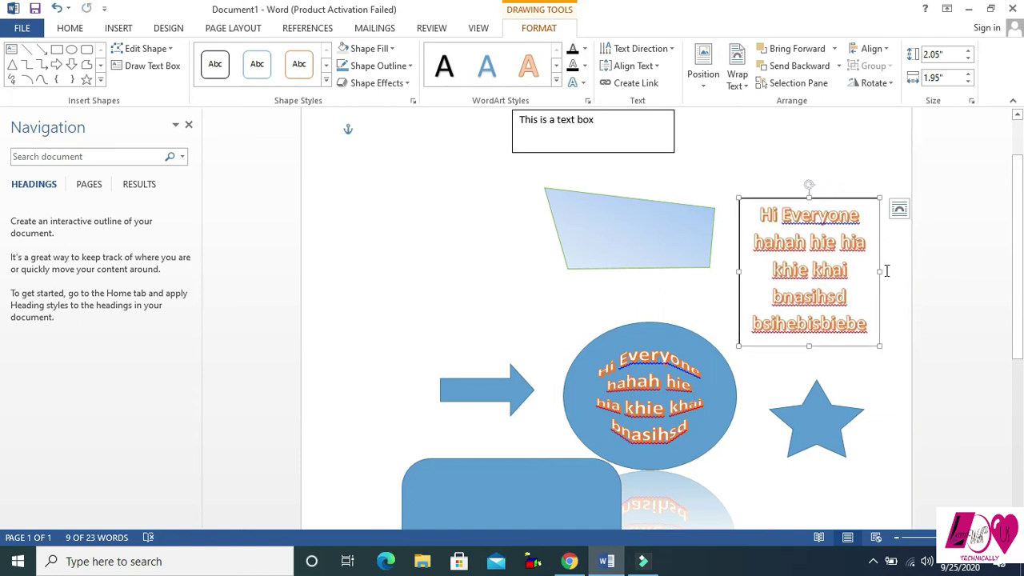
key(ctrl+z)
key(ctrl+z)
key(ctrl+z)
key(ctrl+z)
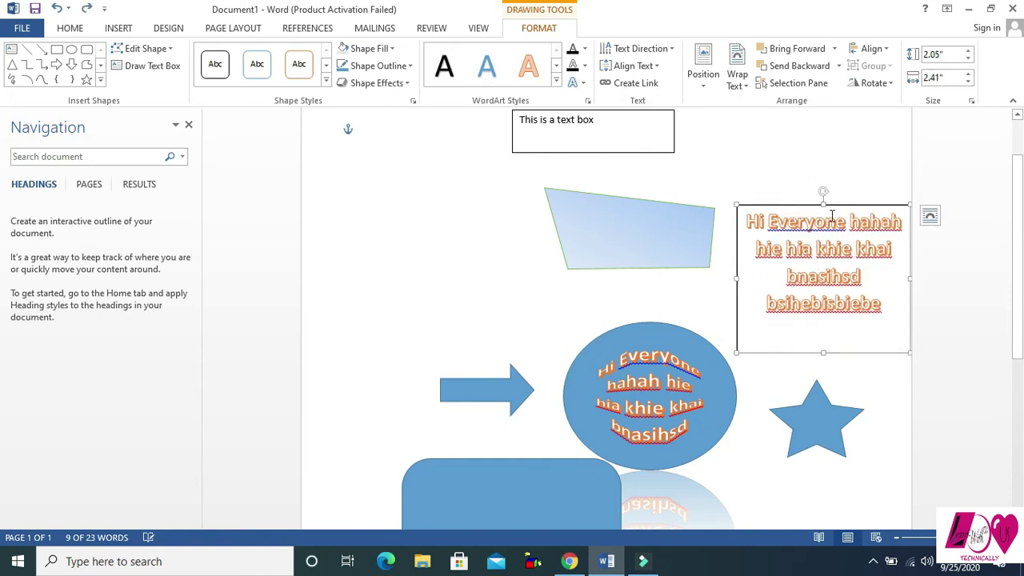
key(ctrl+z)
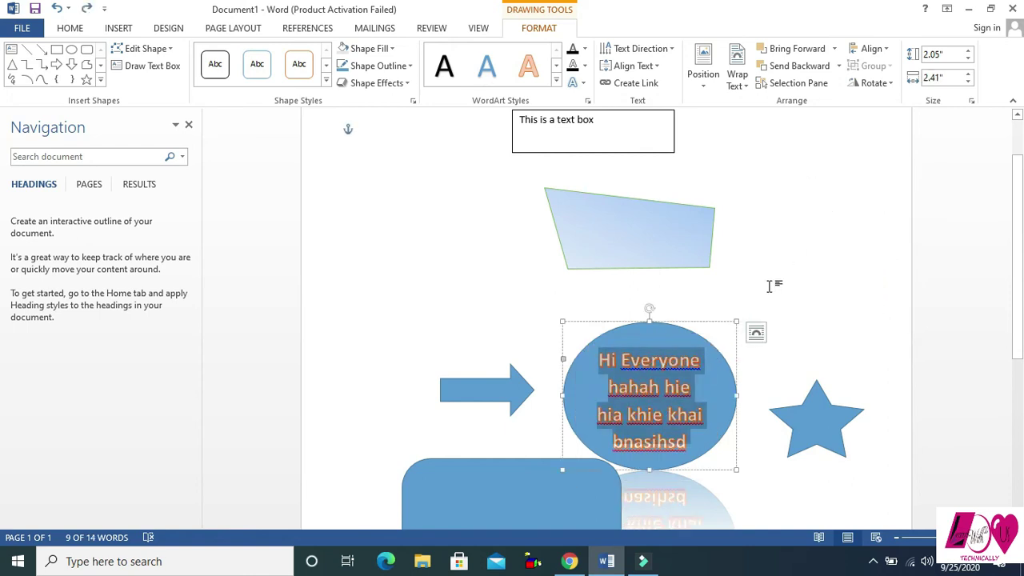
key(ctrl+z)
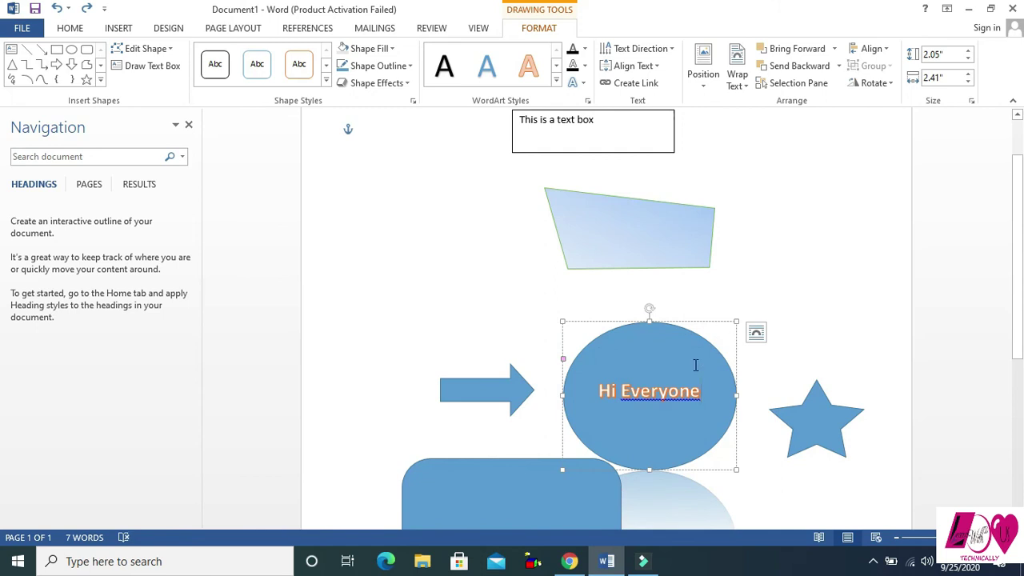
Select the gradient trapezoid, review its page Position choices, then bring up the Wrap Text list
click(645, 242)
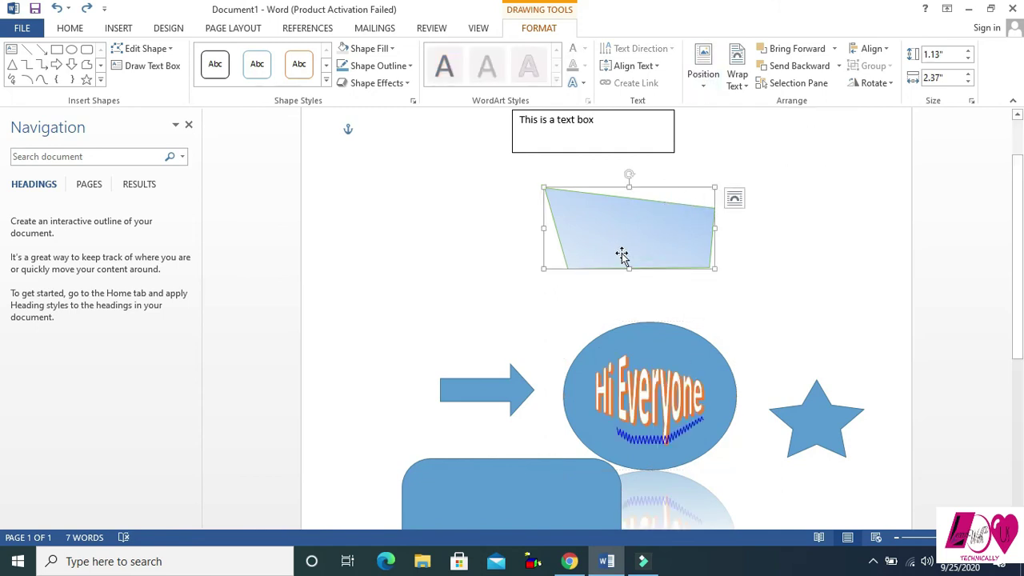
click(705, 86)
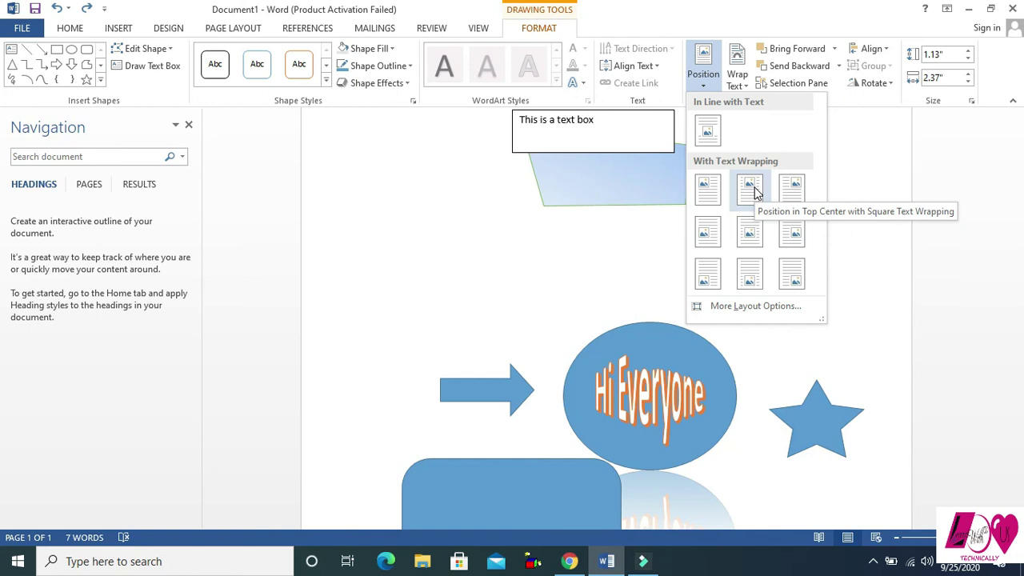
click(745, 88)
click(745, 88)
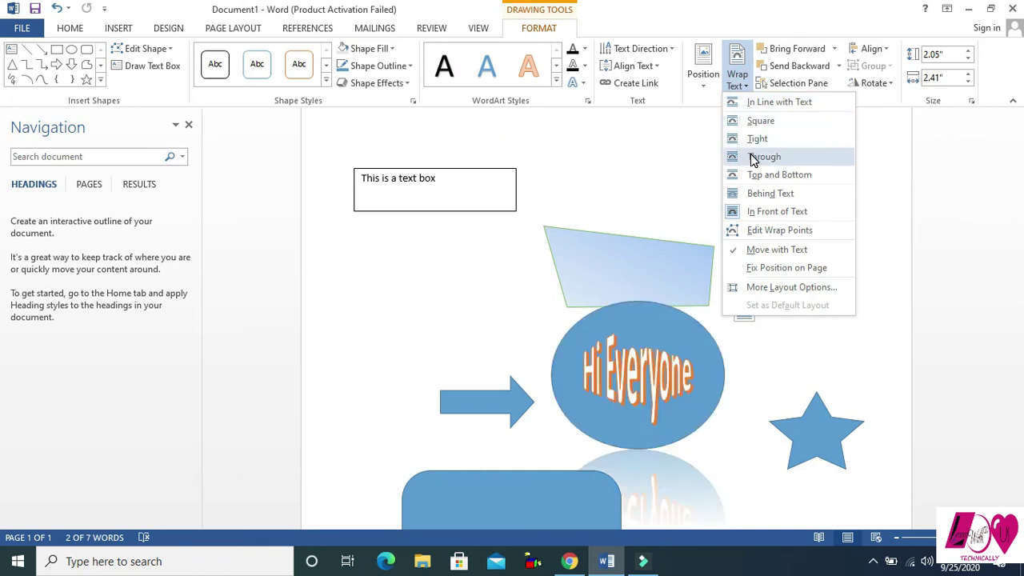
Put the circle behind text, nudge the trapezoid onto its top, and float it in front of text
click(755, 194)
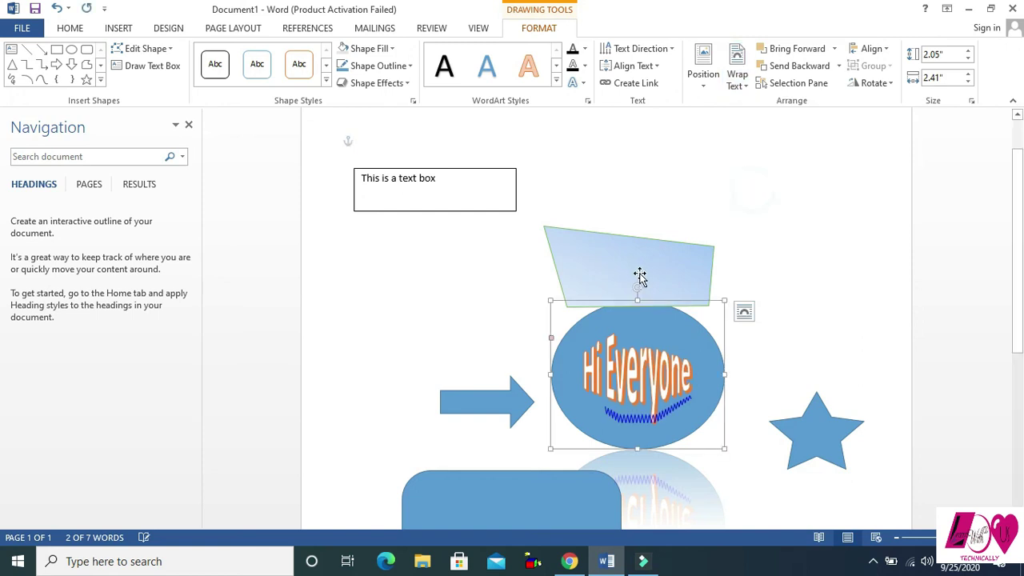
click(639, 272)
drag(638, 272, 640, 278)
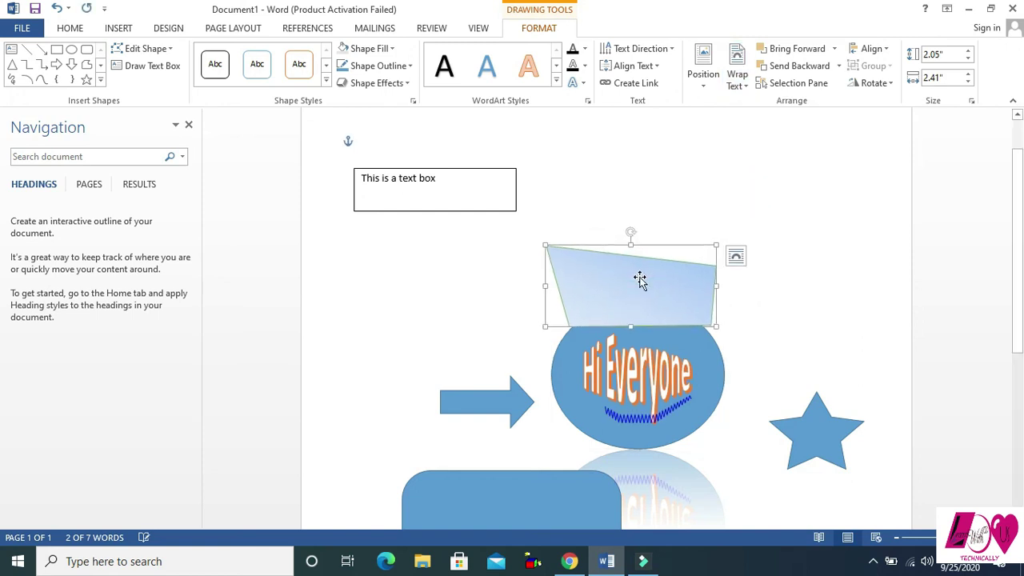
click(740, 80)
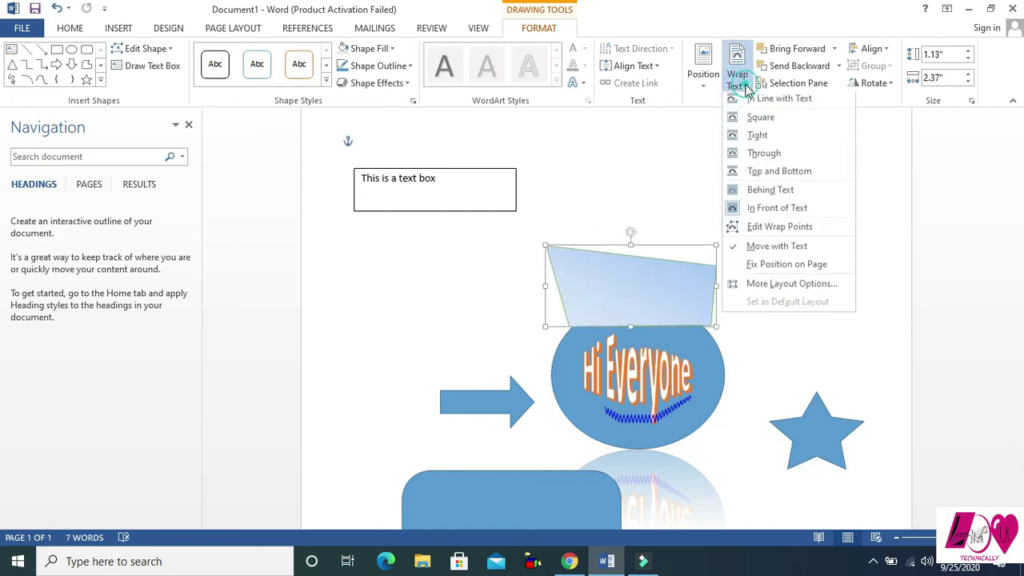
click(768, 214)
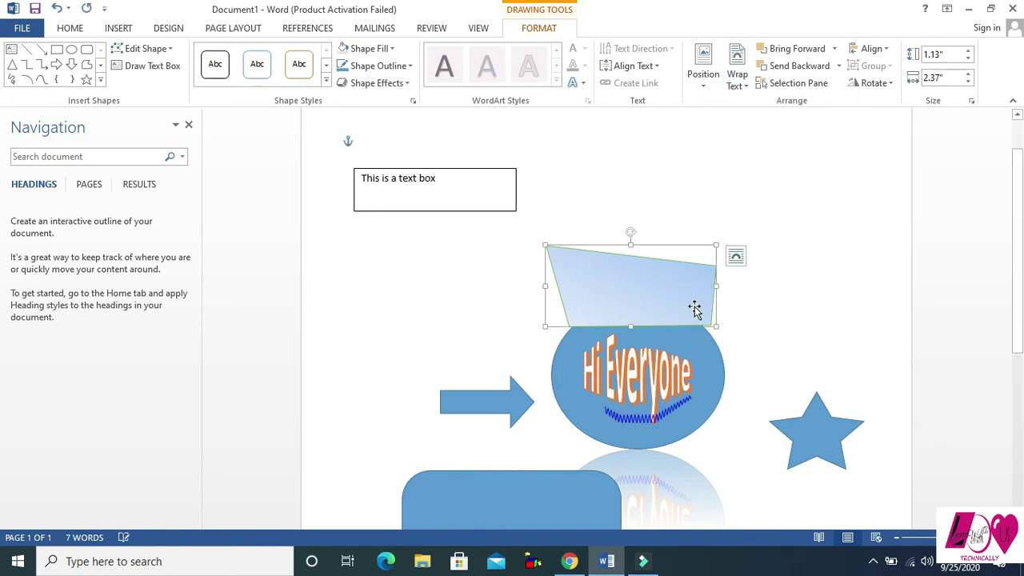
Set both the Hi Everyone circle and the trapezoid to In Front of Text wrapping
click(677, 342)
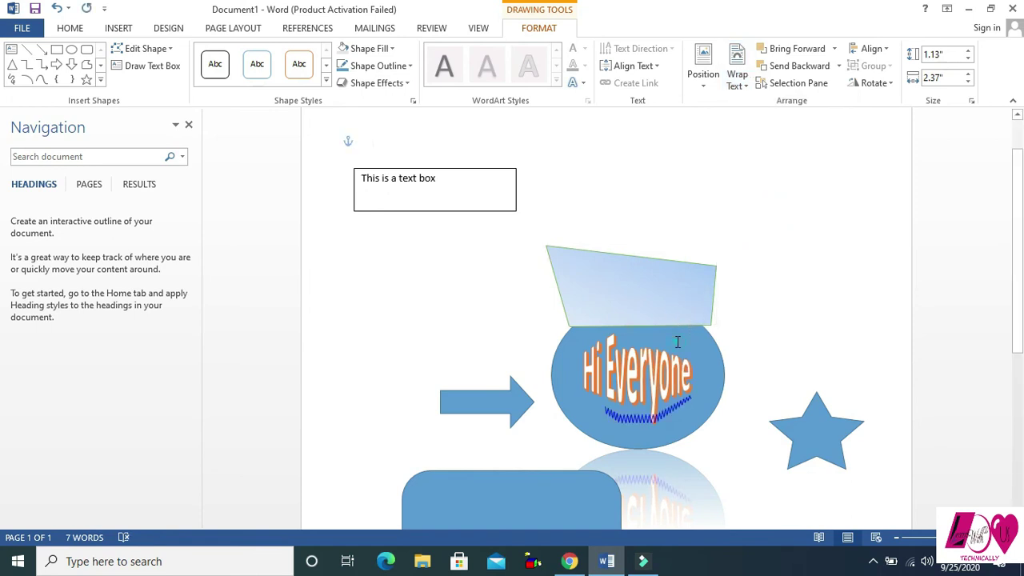
click(739, 80)
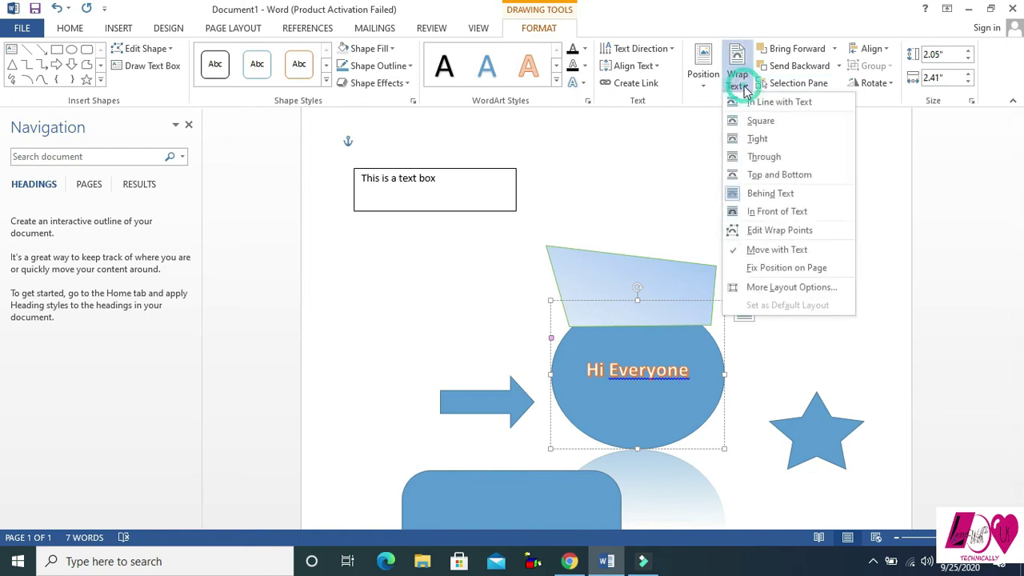
click(762, 212)
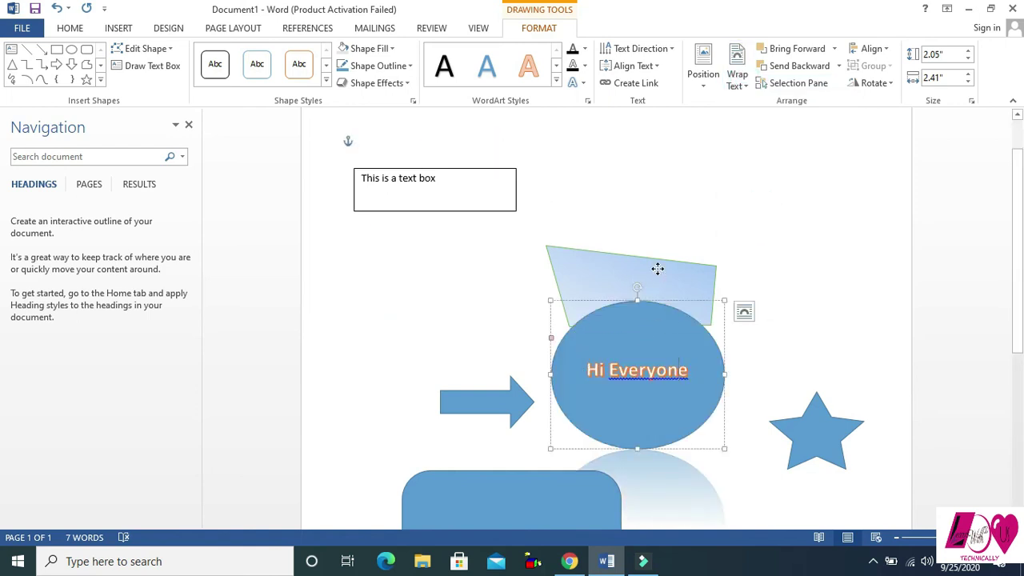
click(657, 268)
click(743, 87)
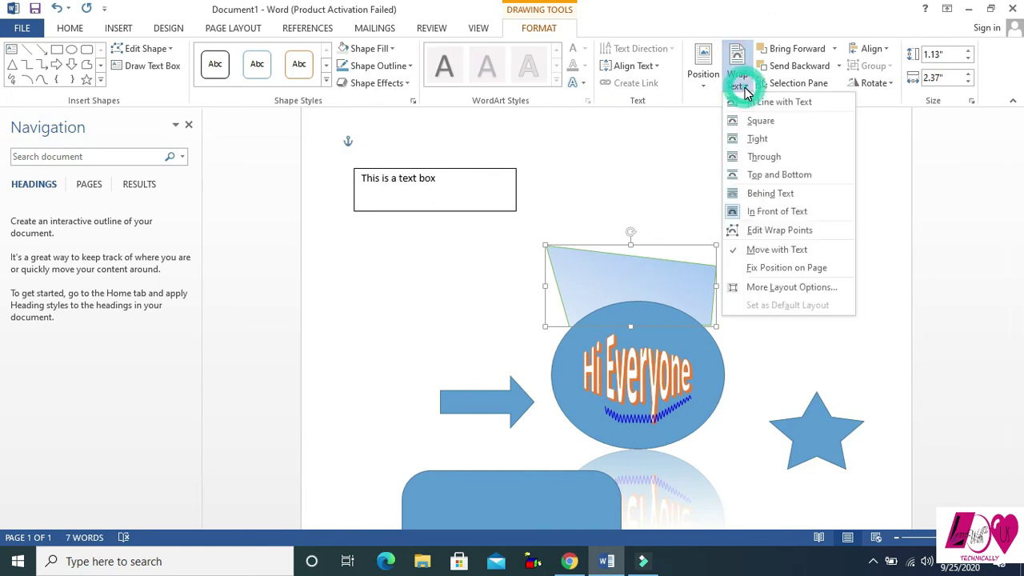
click(753, 214)
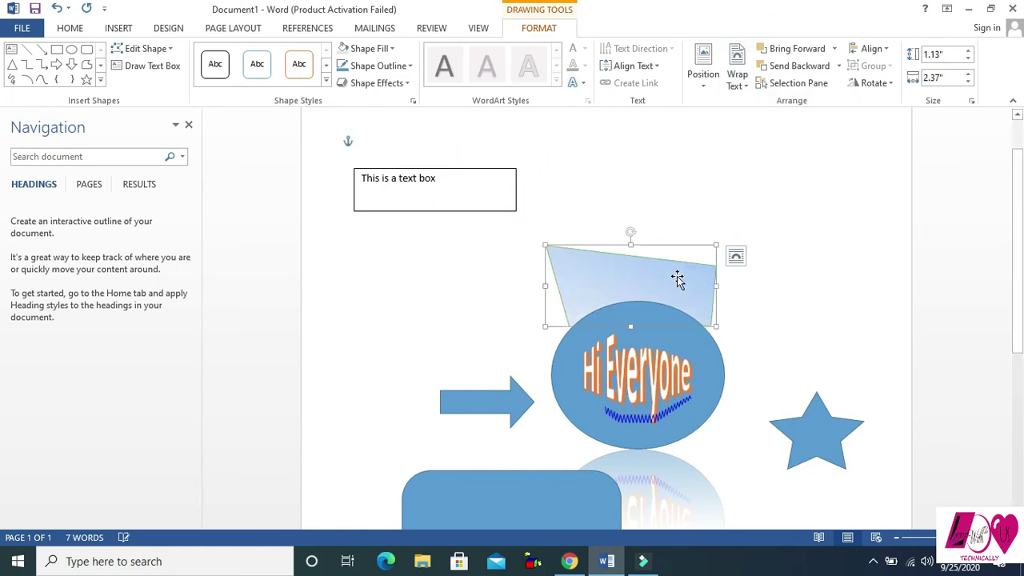
click(658, 277)
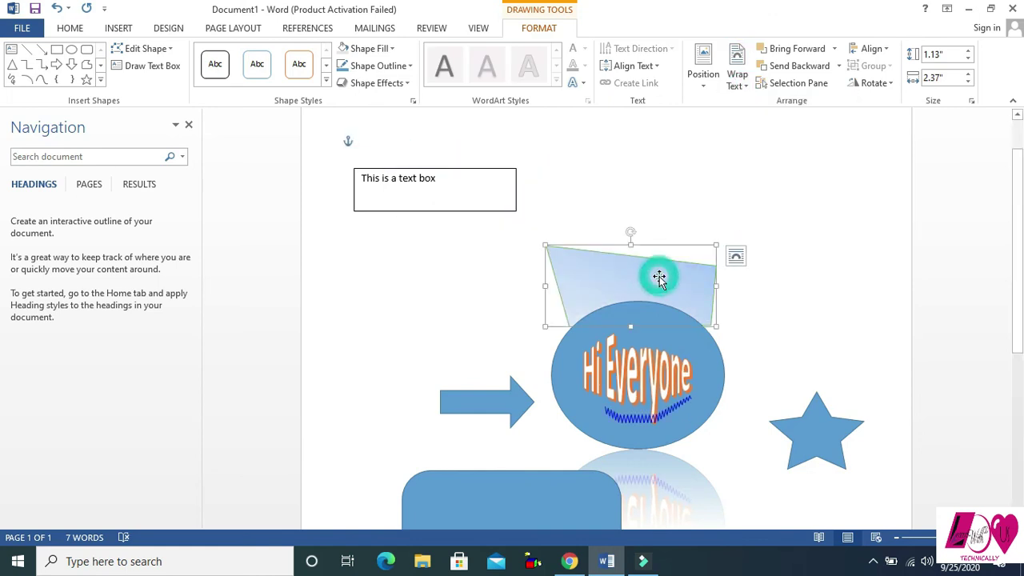
click(677, 345)
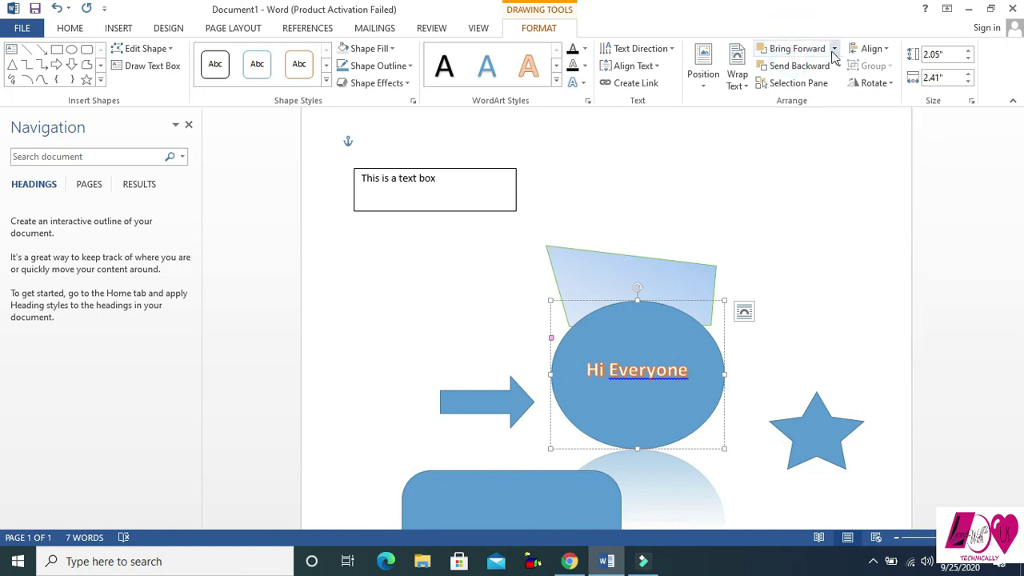
Send the Hi Everyone oval backward and to the back behind the quadrilateral
click(807, 70)
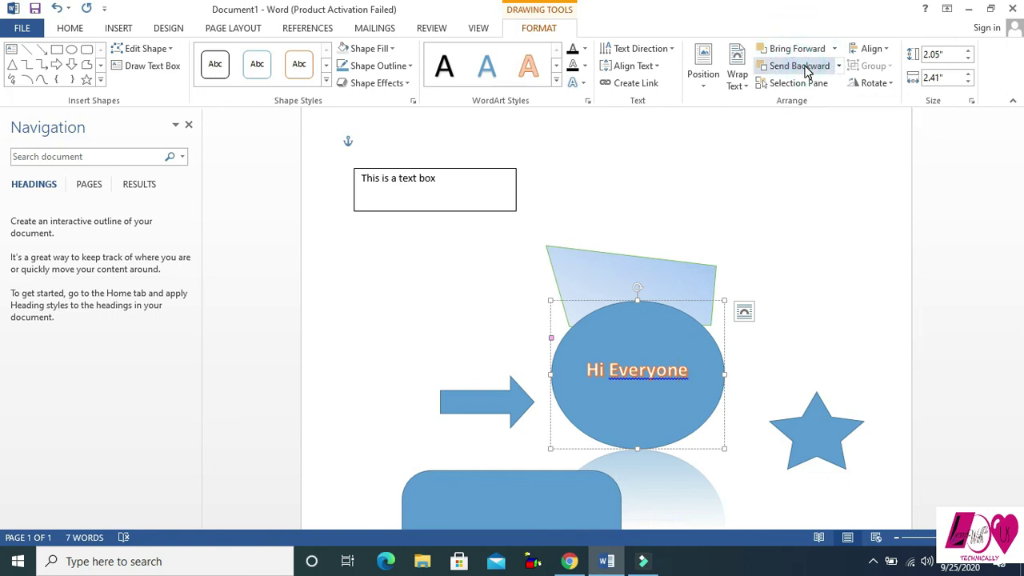
click(807, 70)
click(839, 66)
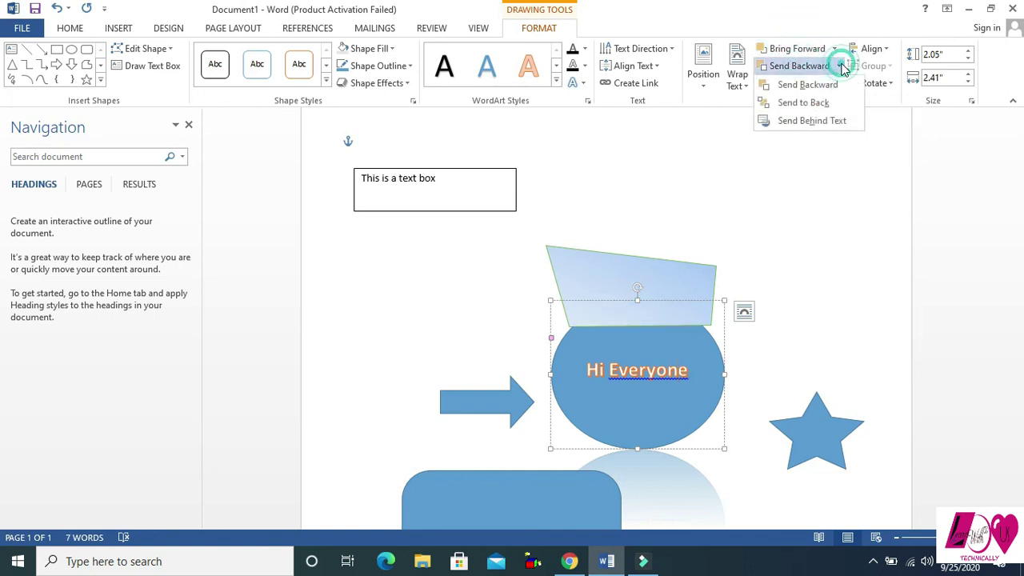
click(826, 104)
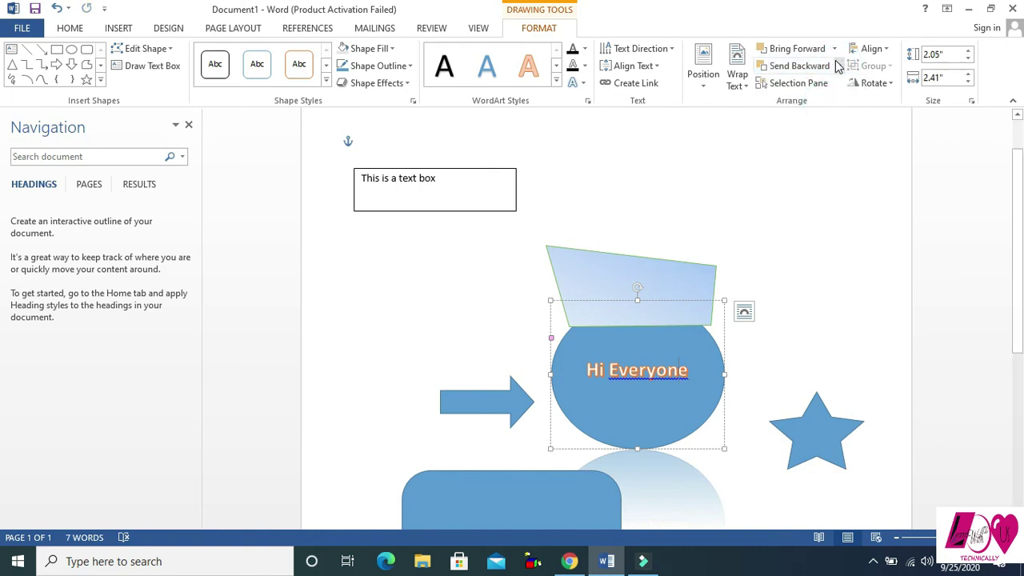
click(837, 67)
click(830, 85)
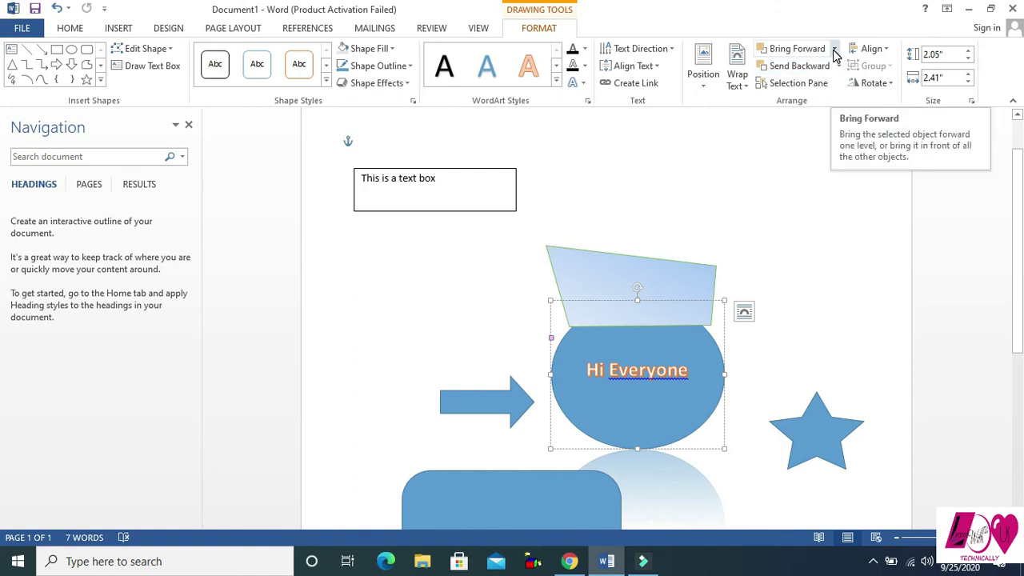
Bring the oval forward in front of the quadrilateral and check the Selection Pane
click(833, 50)
click(828, 92)
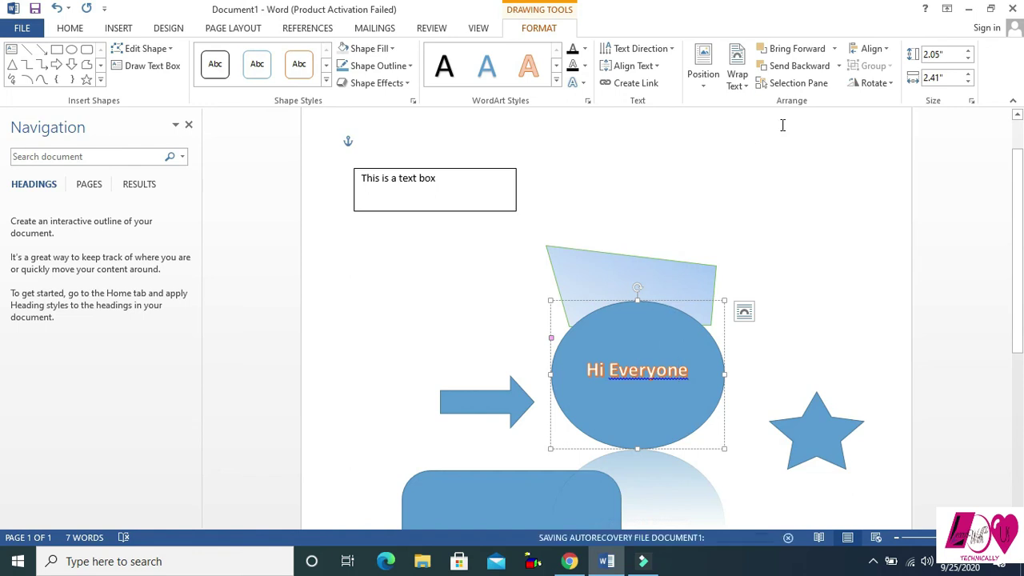
click(793, 84)
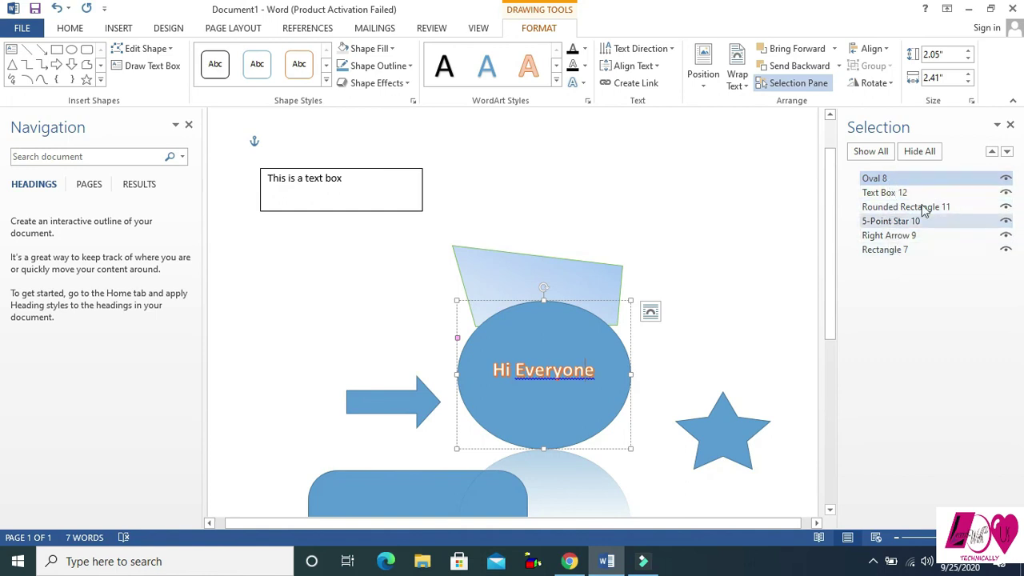
click(1010, 127)
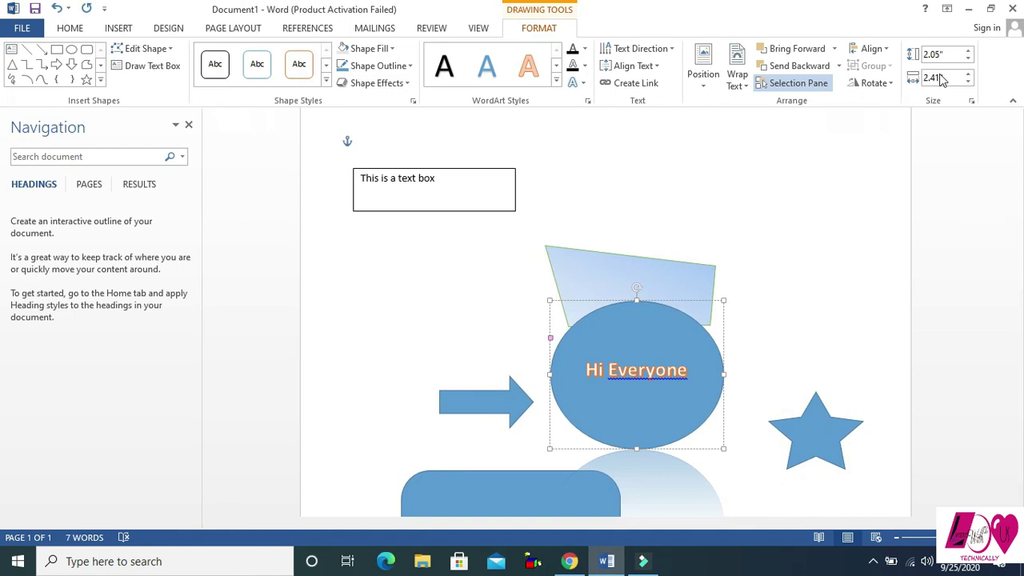
click(887, 52)
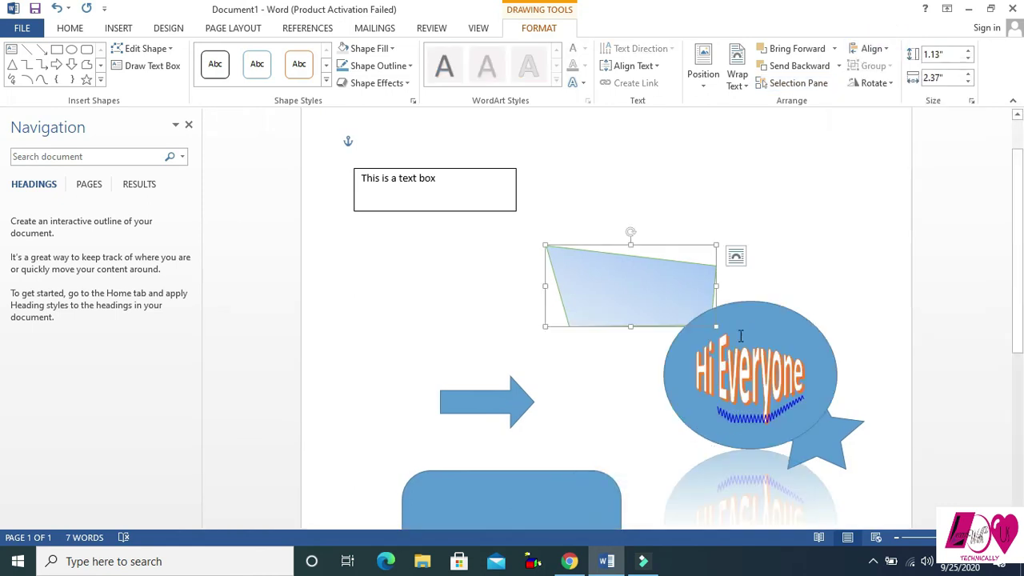
Align the quadrilateral to the centre, then to the right margin, then to the top margin
click(885, 51)
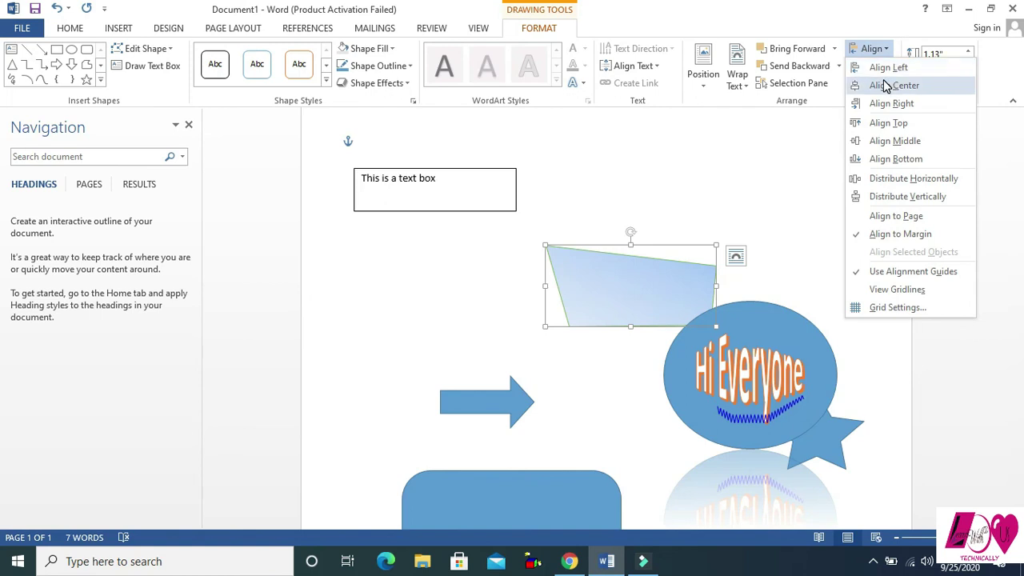
click(886, 86)
click(889, 50)
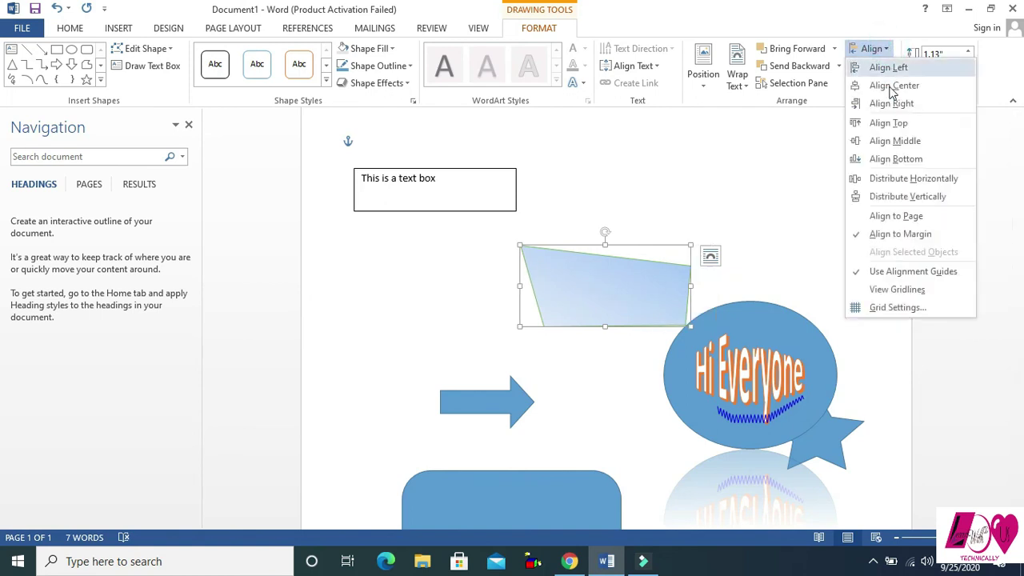
click(894, 103)
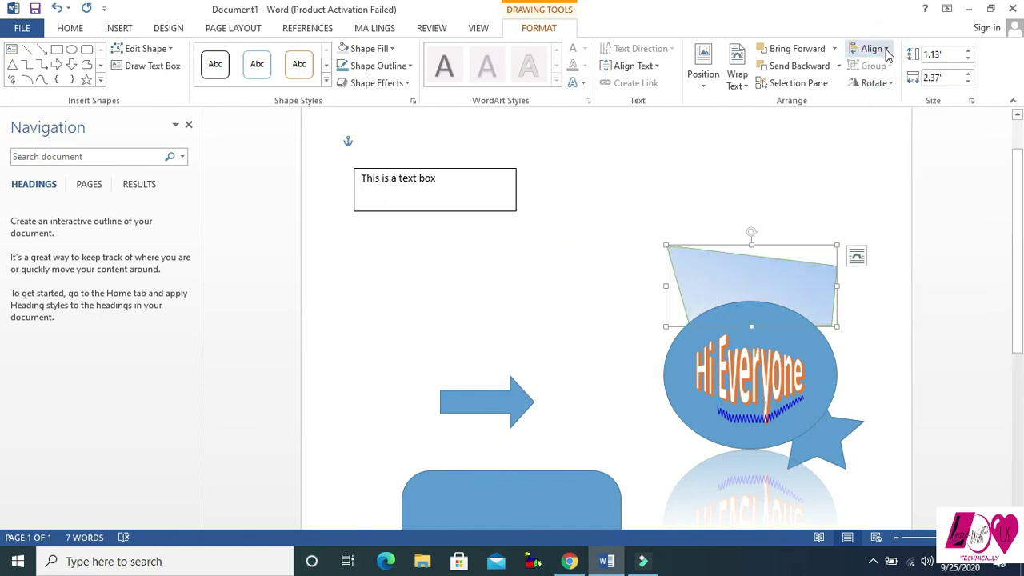
click(886, 50)
click(889, 124)
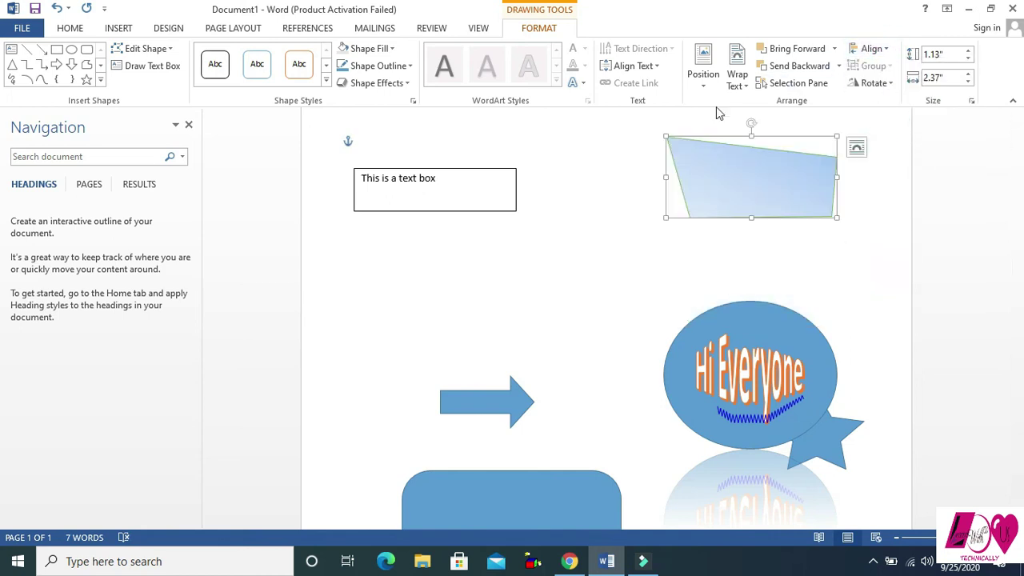
click(887, 50)
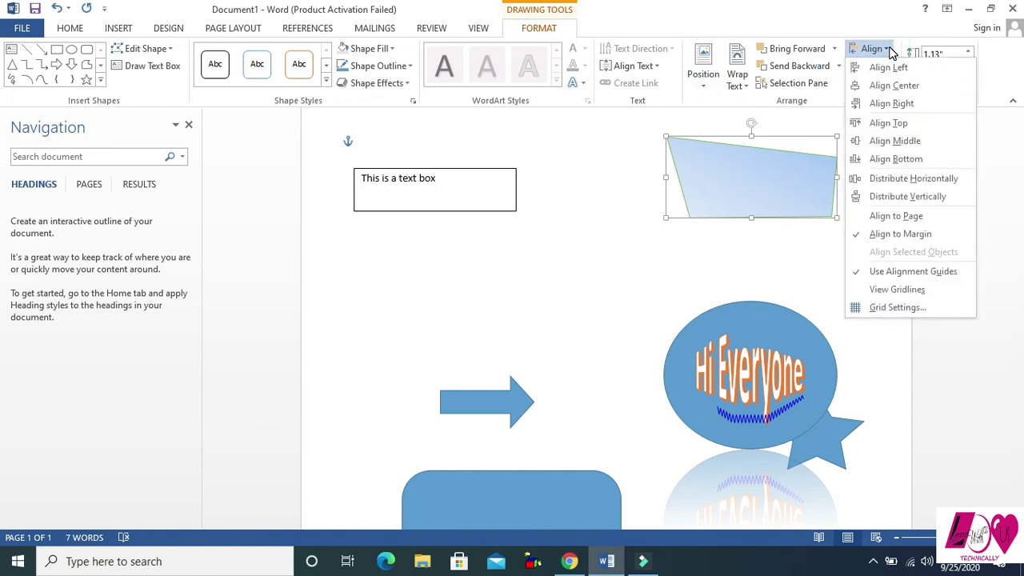
click(732, 160)
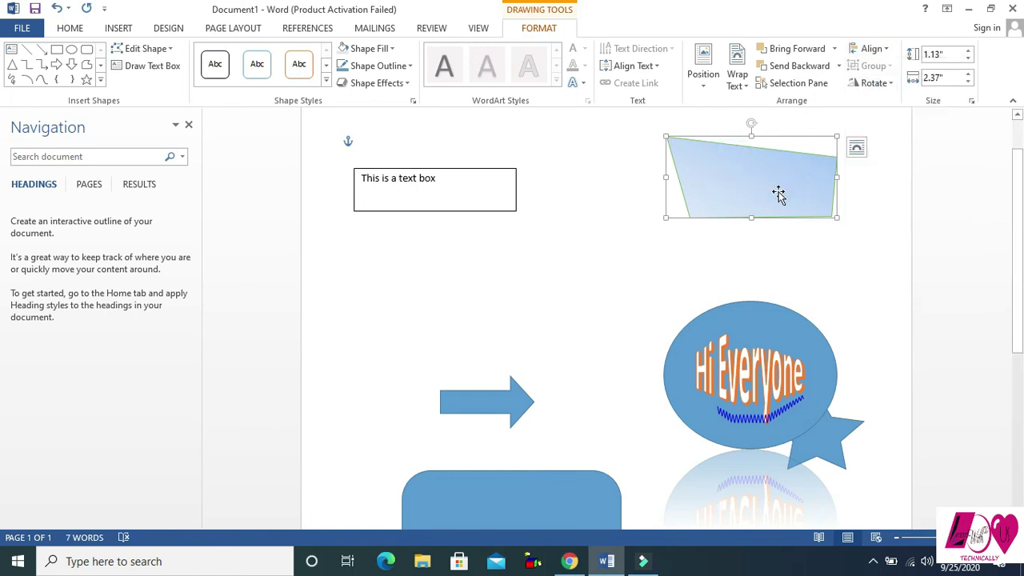
Group the quadrilateral, Hi Everyone oval and block arrow into one object
shift+click(765, 327)
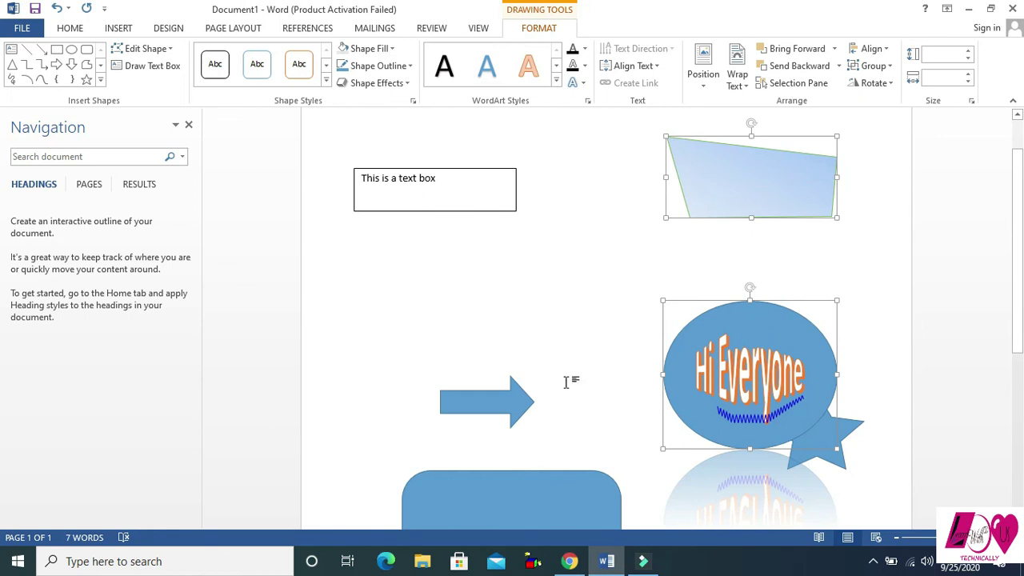
shift+click(507, 404)
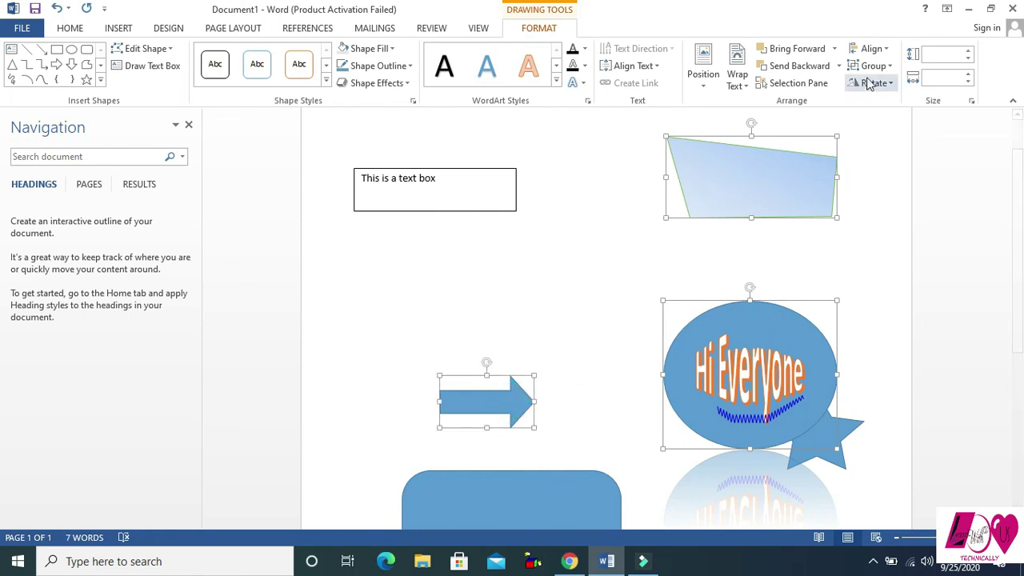
click(870, 65)
click(873, 83)
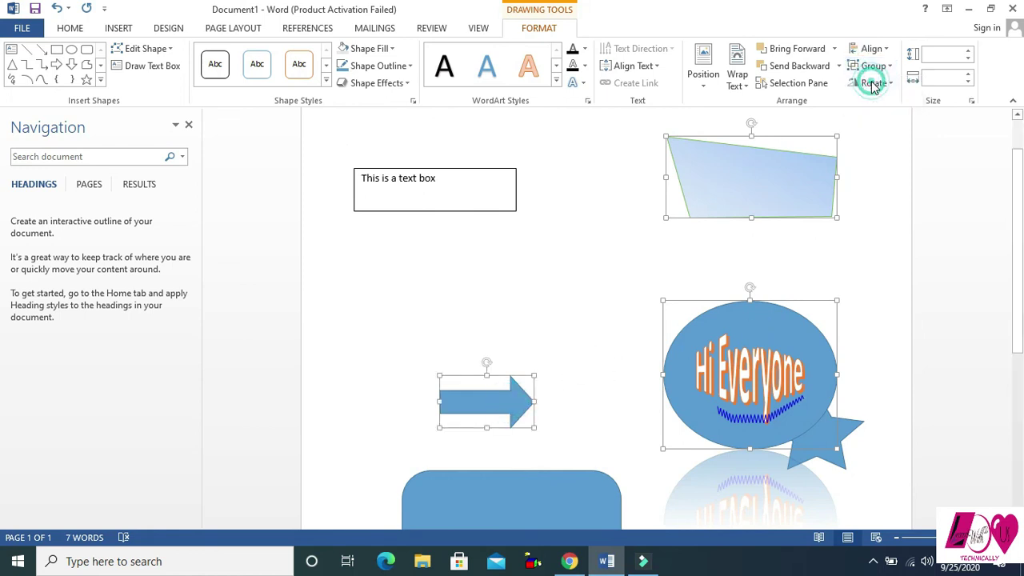
Drag the group slightly left, then ungroup it back into separate shapes
drag(771, 187, 808, 187)
drag(727, 189, 765, 179)
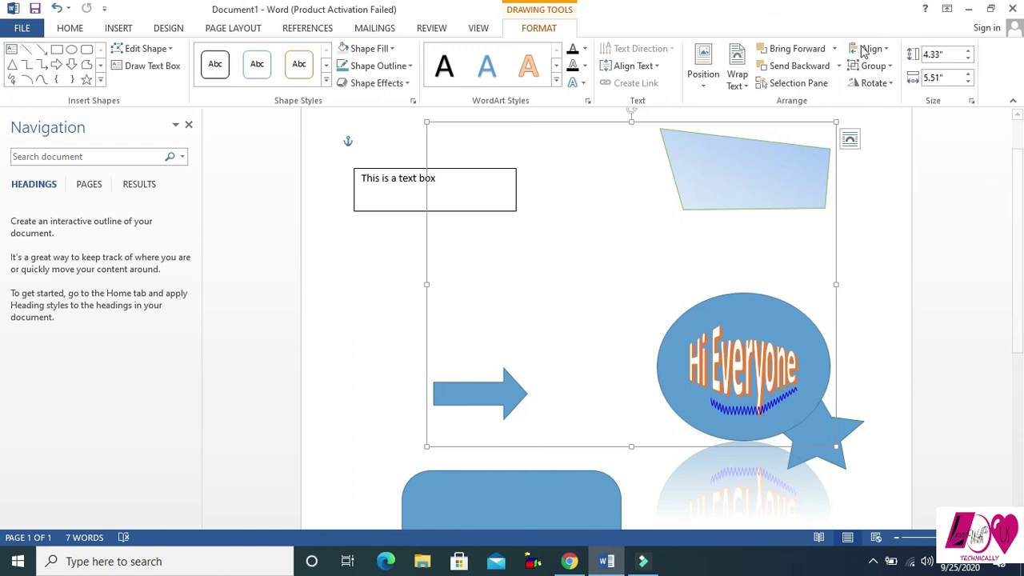
click(890, 67)
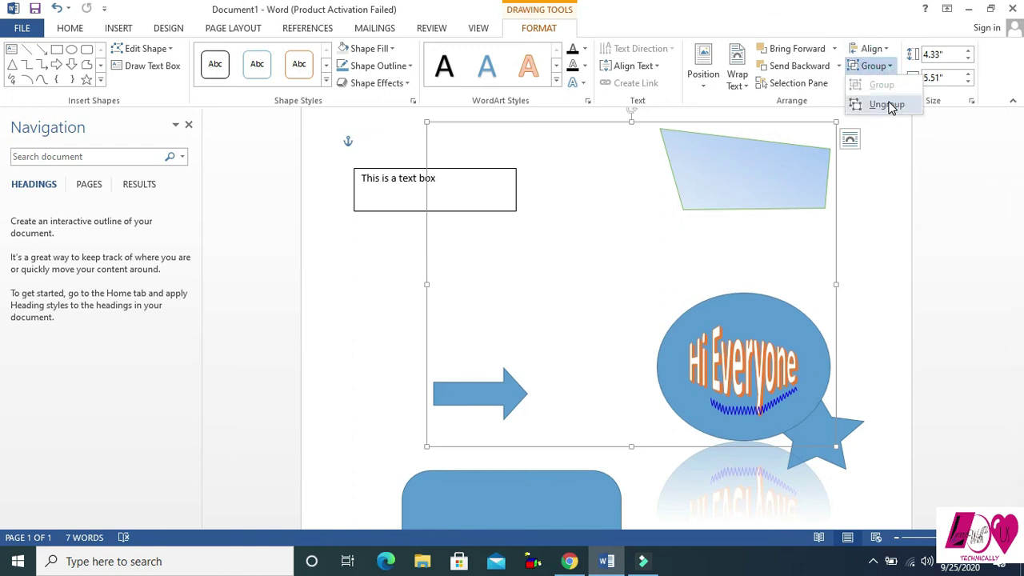
click(886, 104)
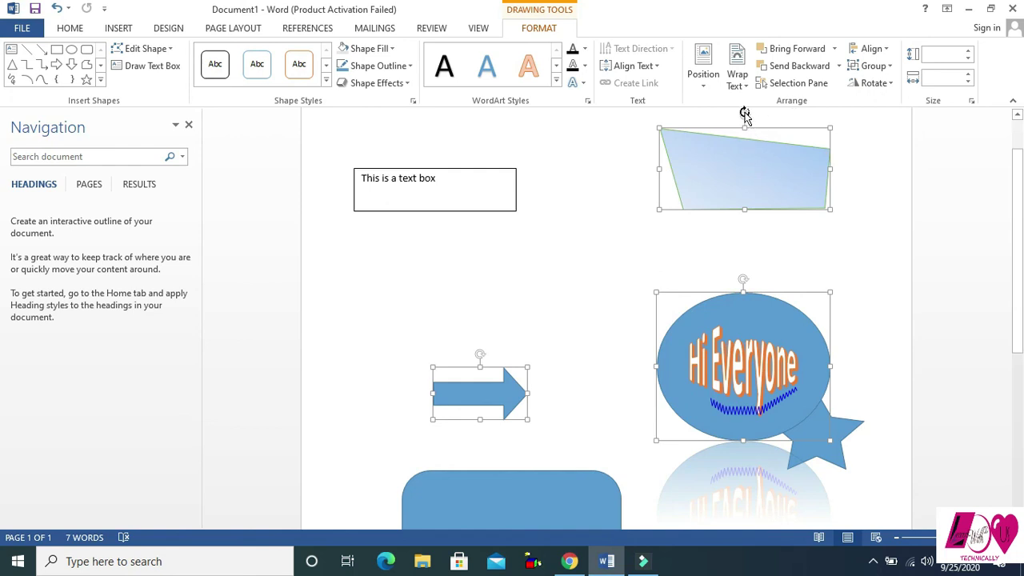
Preview the Rotate options for the shapes and the oval without rotating anything
click(890, 84)
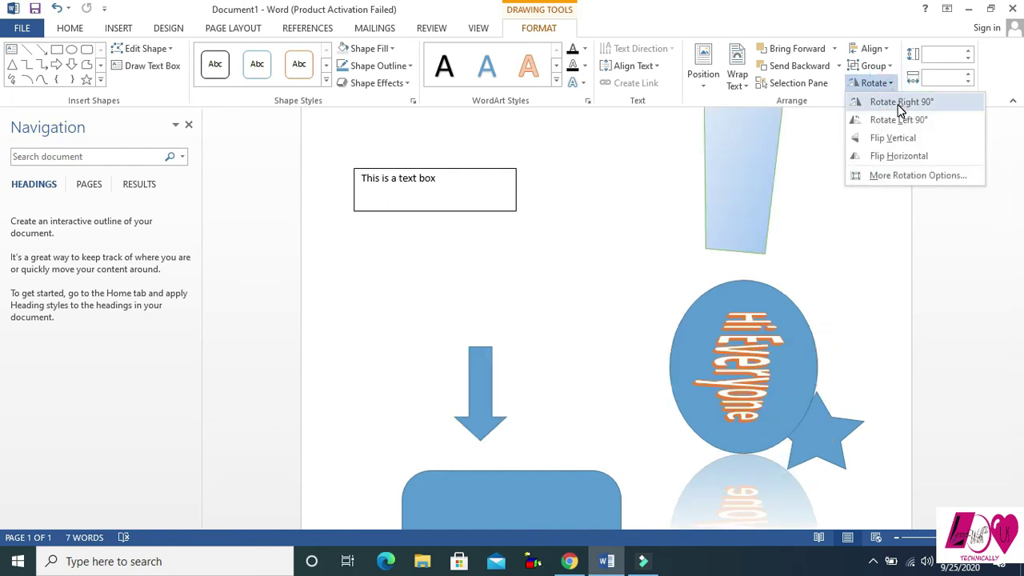
click(759, 154)
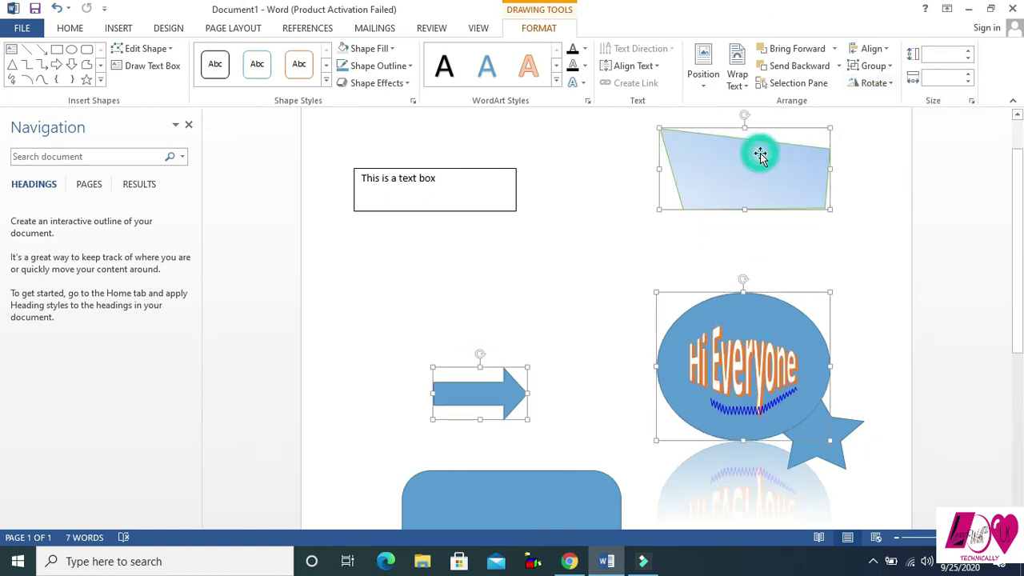
click(761, 378)
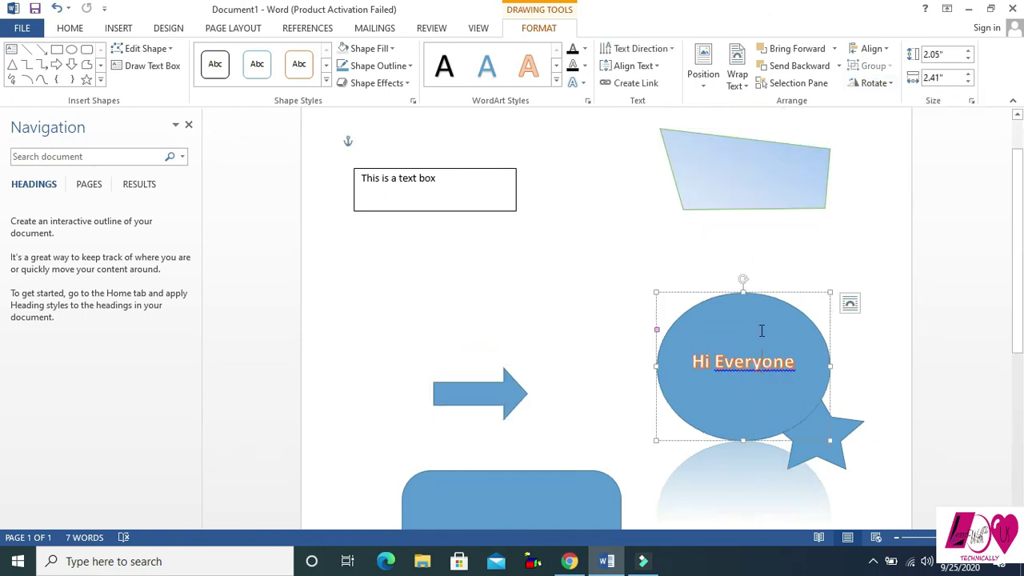
click(892, 80)
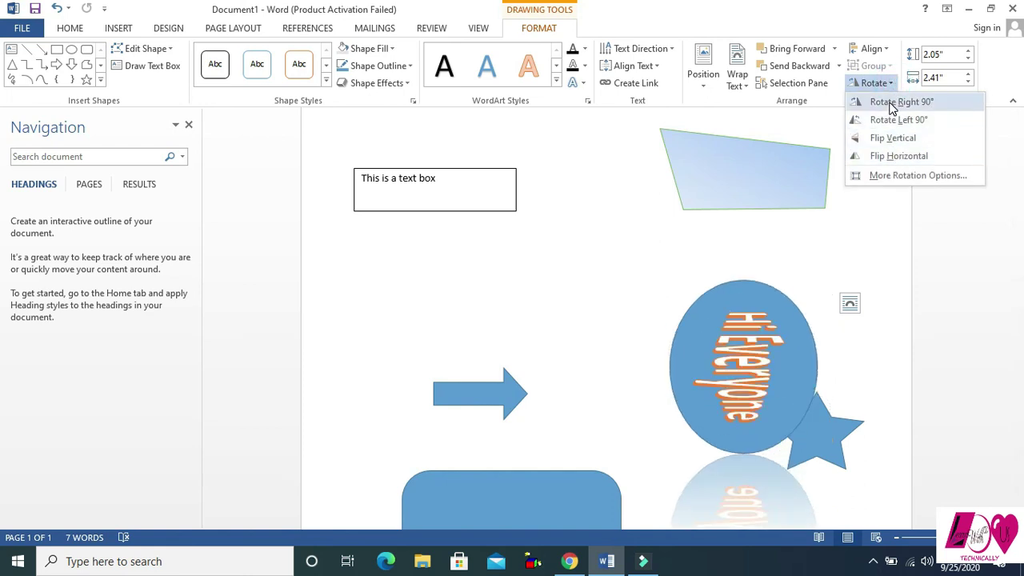
click(730, 186)
Raise the gradient quadrilateral's Shape Height from 1.13" to 1.3"
click(729, 184)
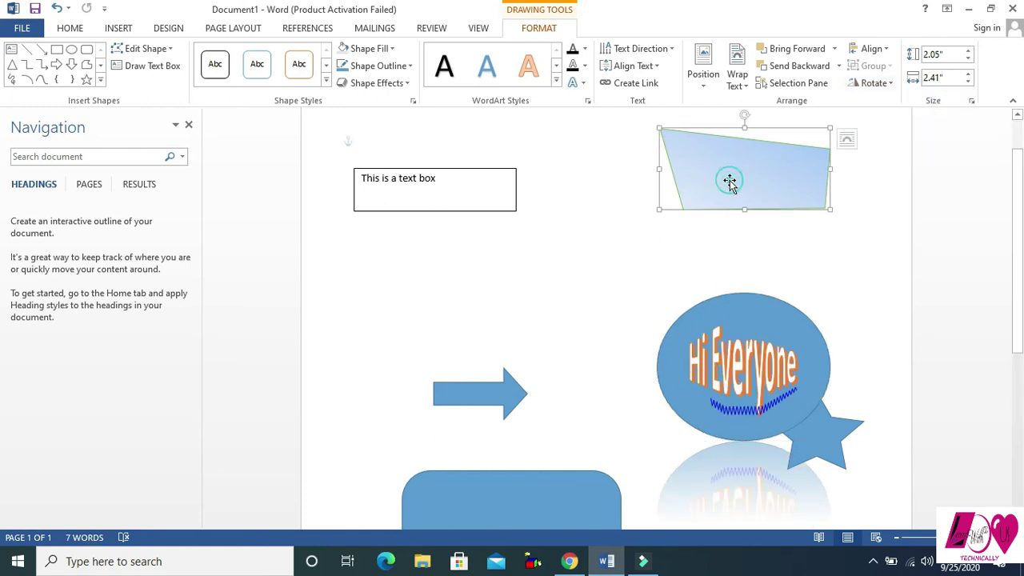
click(967, 53)
click(968, 53)
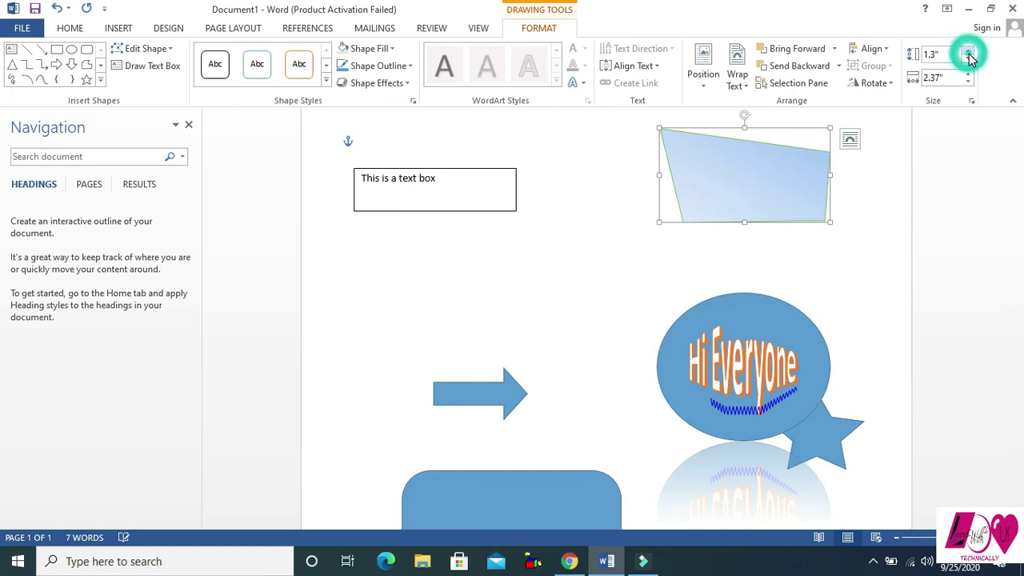